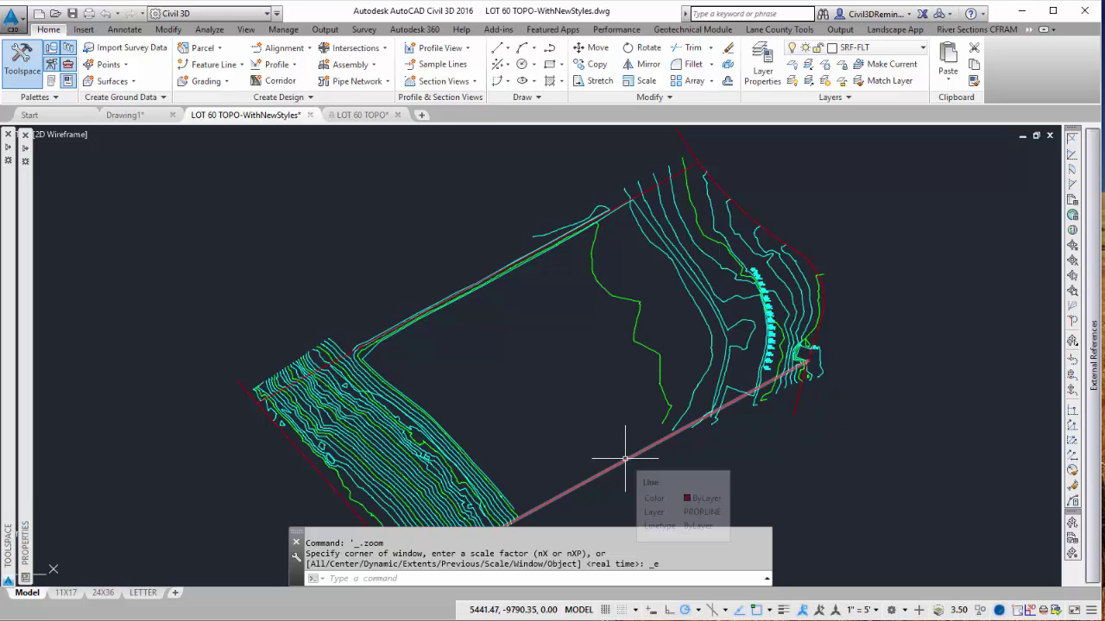
Step: Open the Add Labels dialog from the Annotate tab and move it aside
{"action": "left_click", "coordinate": [140, 31]}
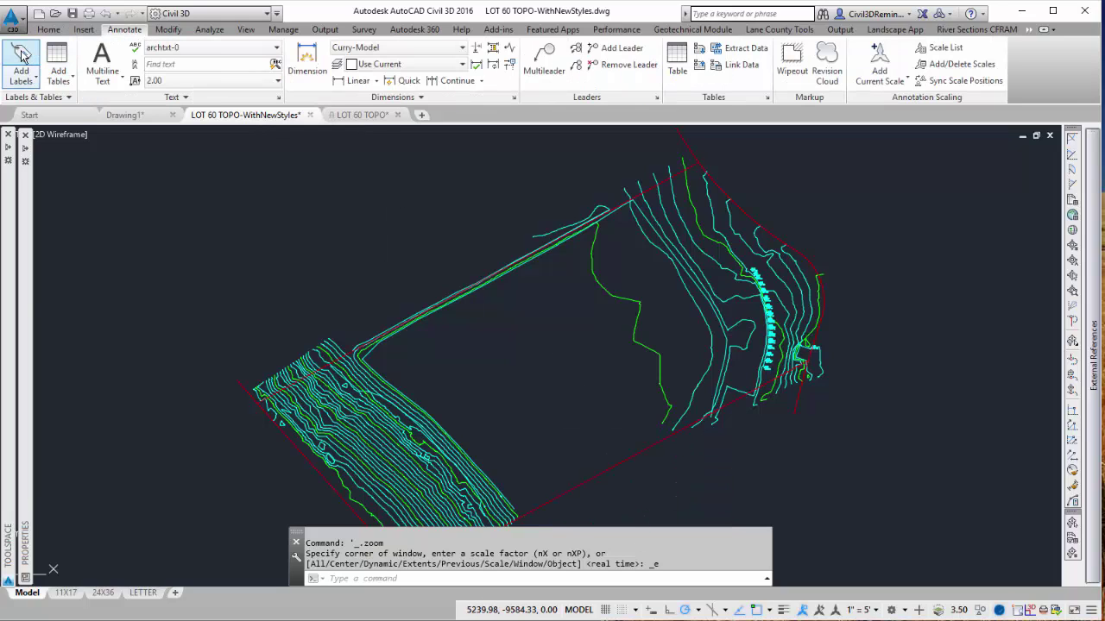
{"action": "left_click", "coordinate": [22, 56]}
{"action": "left_click_drag", "start_coordinate": [66, 22], "coordinate": [107, 64]}
Step: Set the label feature to Line and Curve with the Single Segment label type
{"action": "left_click", "coordinate": [122, 90]}
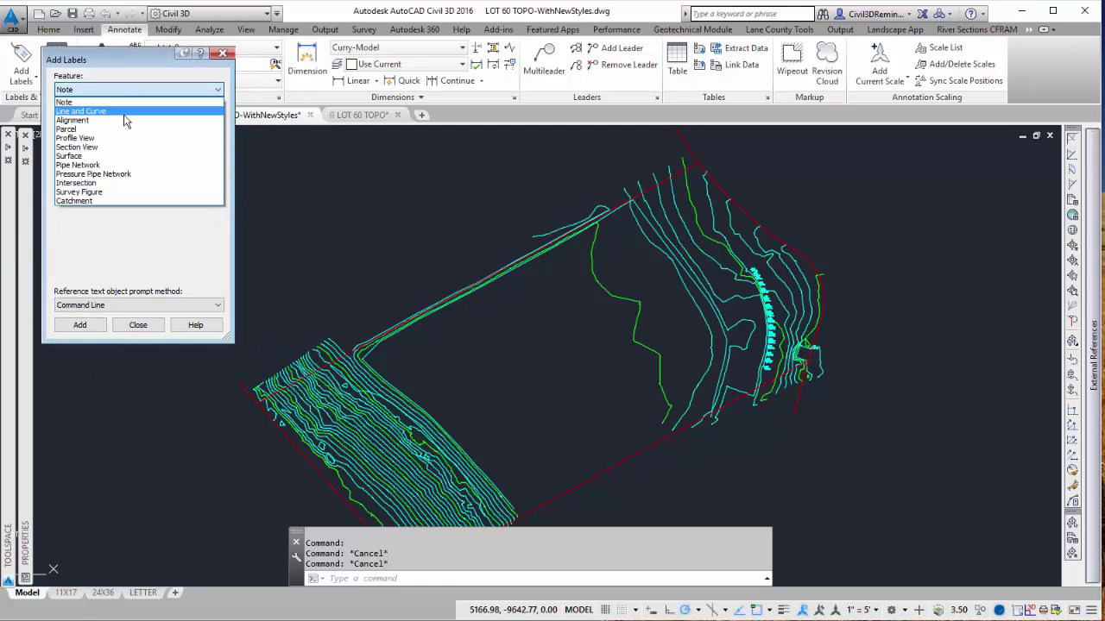
{"action": "left_click", "coordinate": [125, 111]}
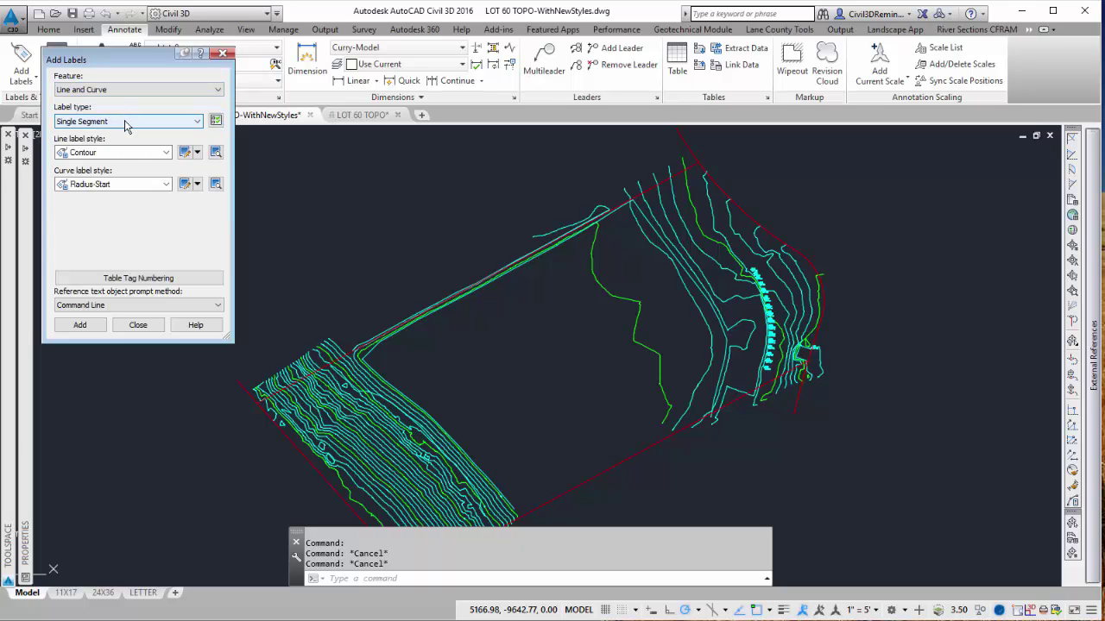
{"action": "left_click", "coordinate": [125, 125]}
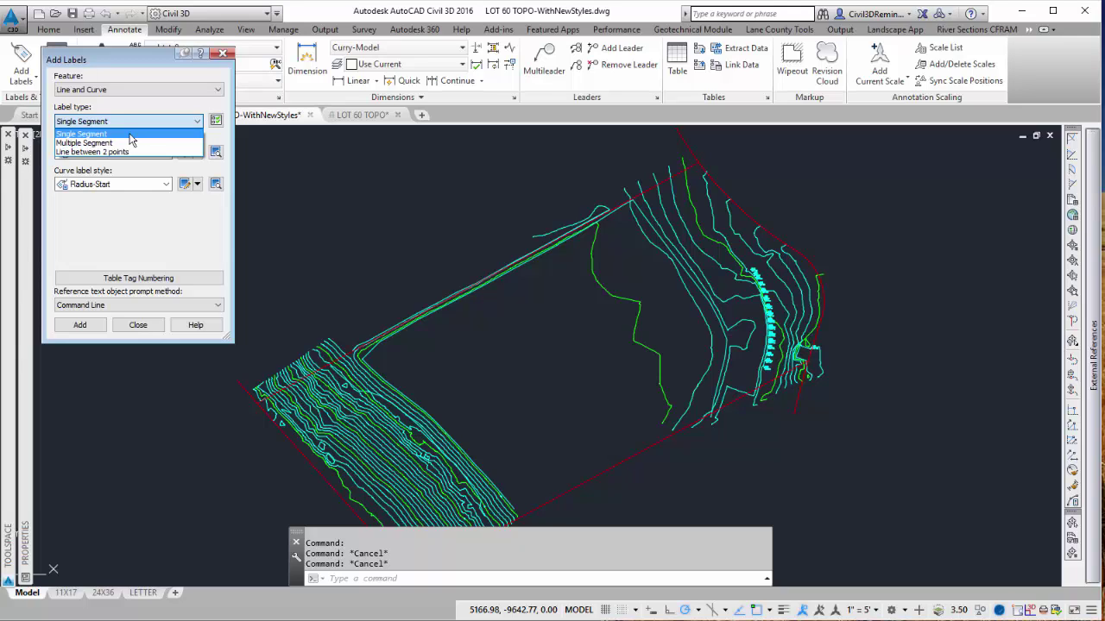
{"action": "left_click", "coordinate": [130, 136]}
Step: Use Azmith-->Distance-AsComposed for line labels and Azmith-->Distance for curve labels
{"action": "left_click", "coordinate": [130, 155]}
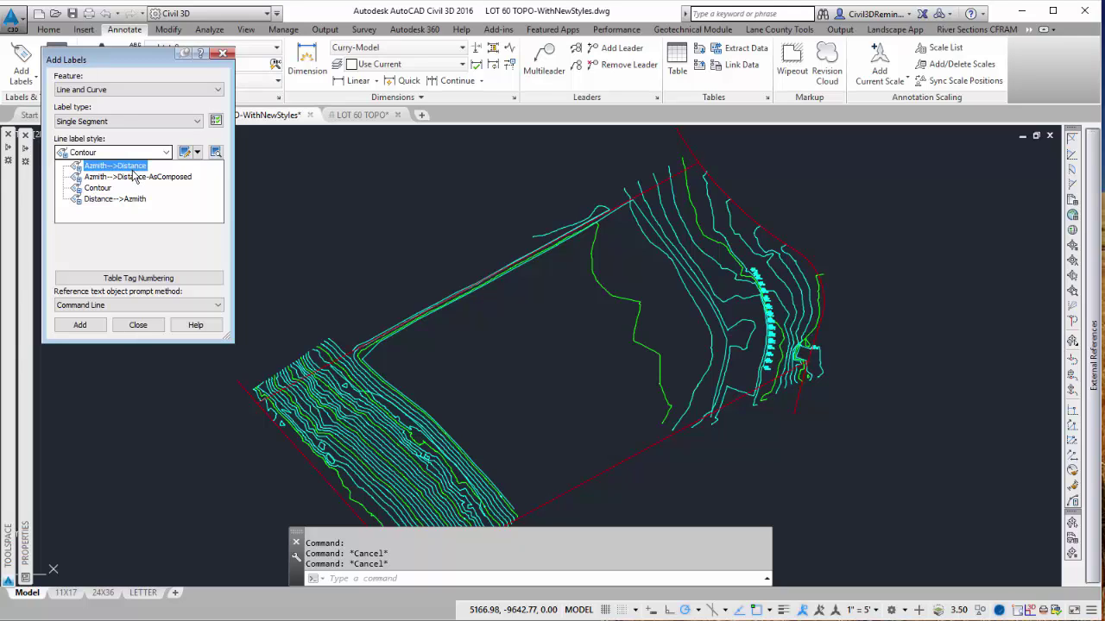
{"action": "left_click", "coordinate": [132, 169]}
{"action": "left_click", "coordinate": [127, 199]}
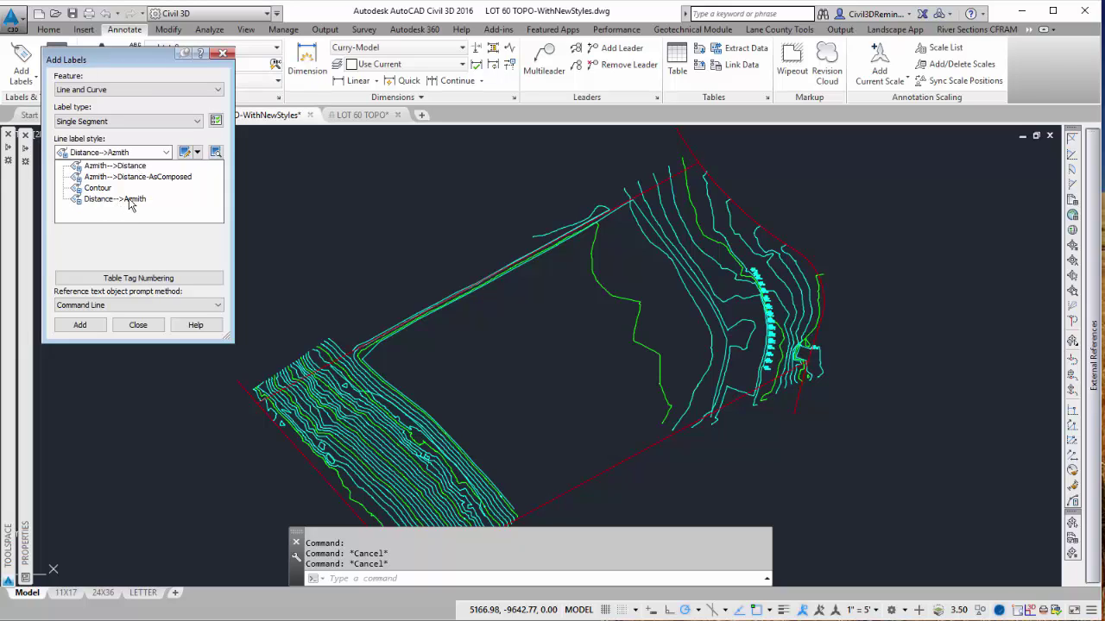
{"action": "left_click", "coordinate": [139, 177]}
{"action": "left_click", "coordinate": [139, 178]}
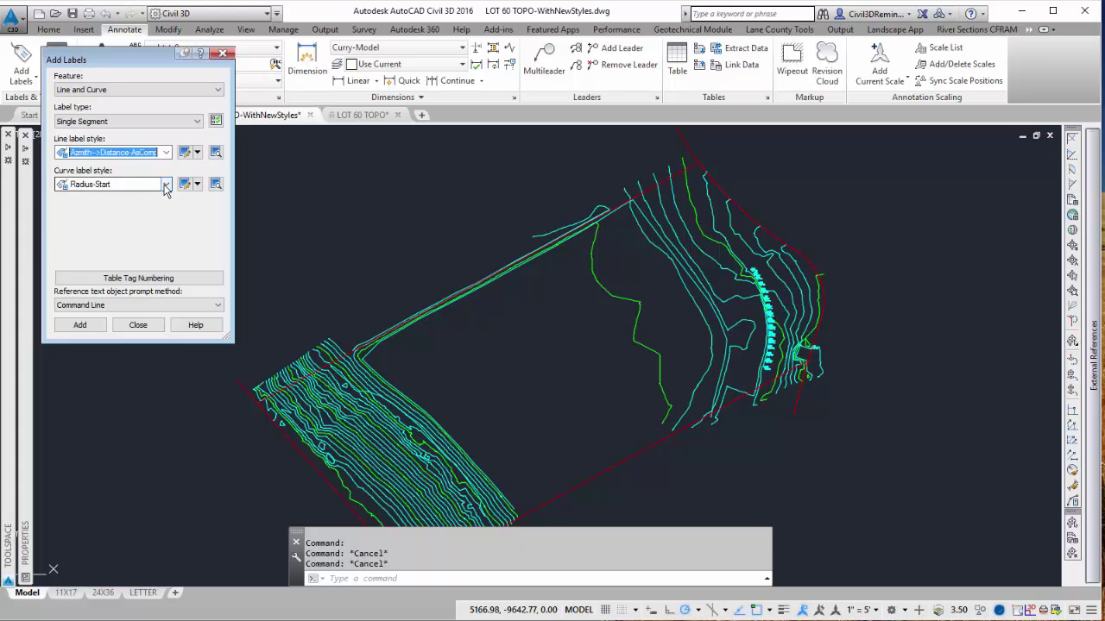
{"action": "left_click", "coordinate": [164, 186]}
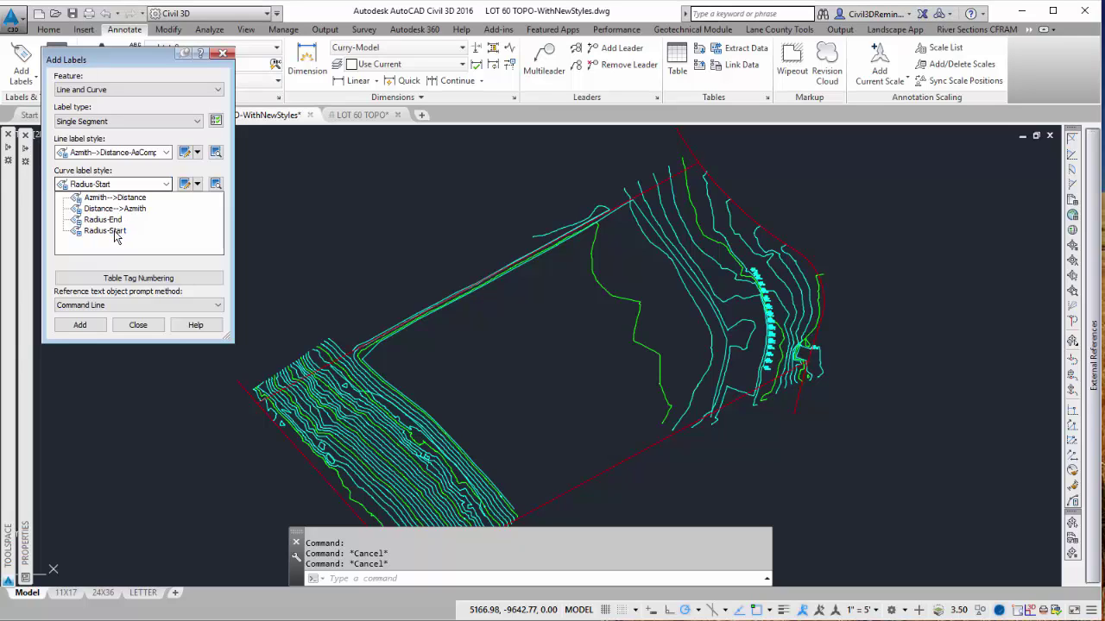
{"action": "left_click", "coordinate": [125, 198]}
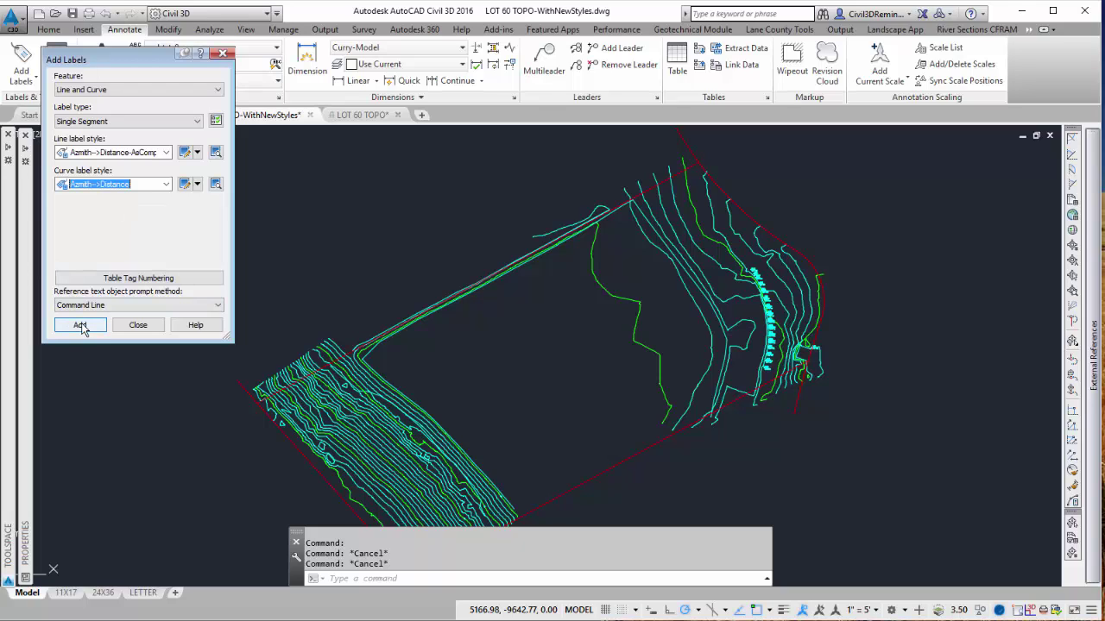
Step: Select all the red property lines using Select Similar
{"action": "key", "text": "Return"}
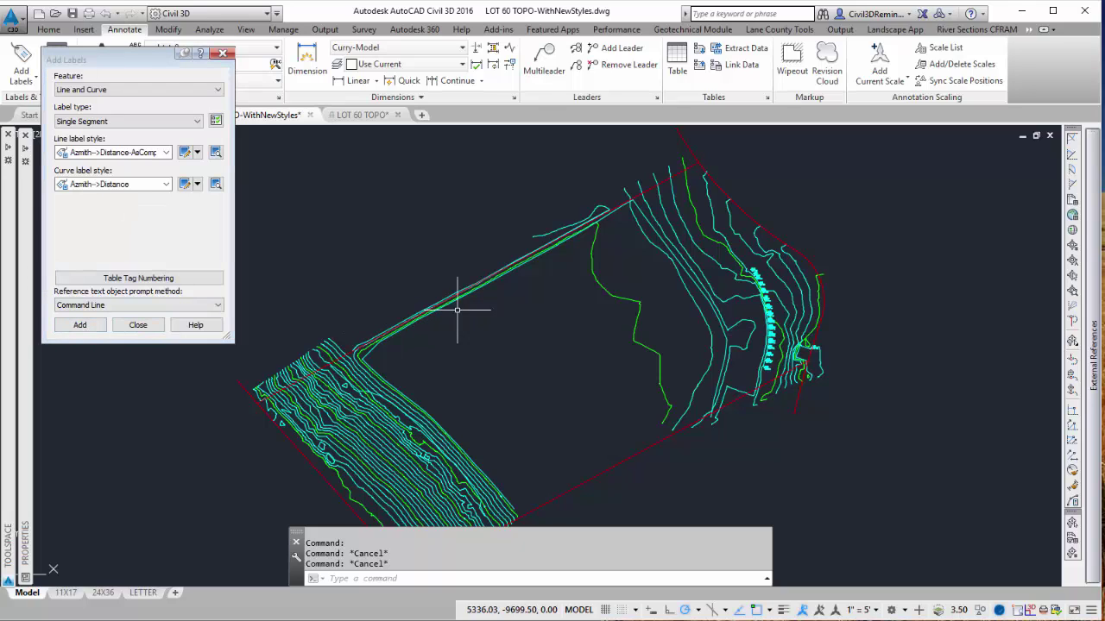
{"action": "left_click", "coordinate": [648, 191]}
{"action": "right_click", "coordinate": [639, 190]}
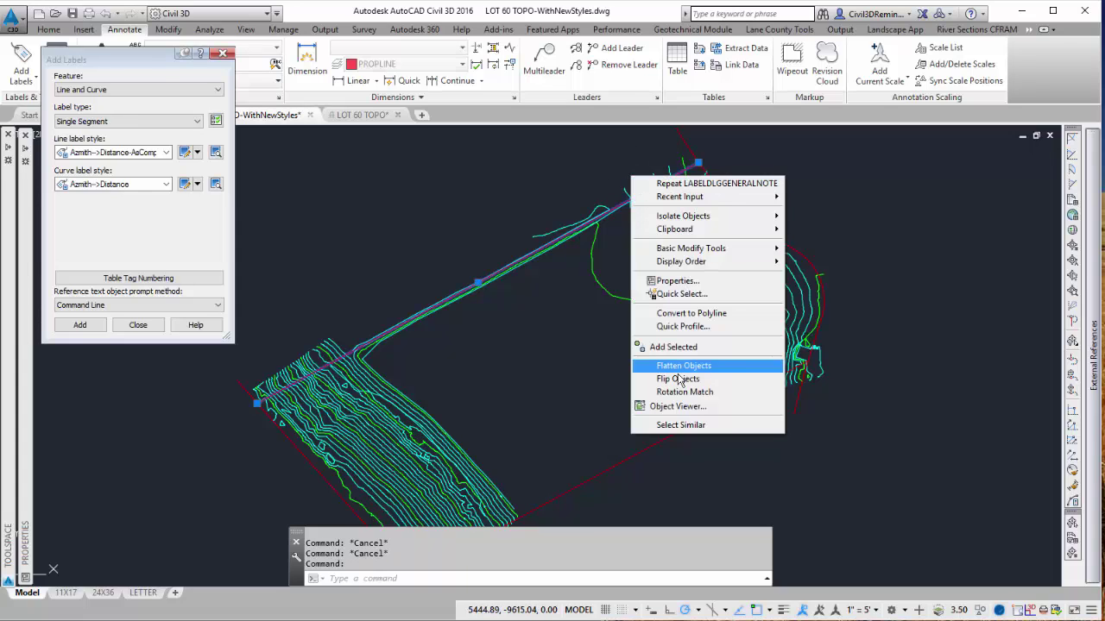
{"action": "left_click", "coordinate": [692, 425]}
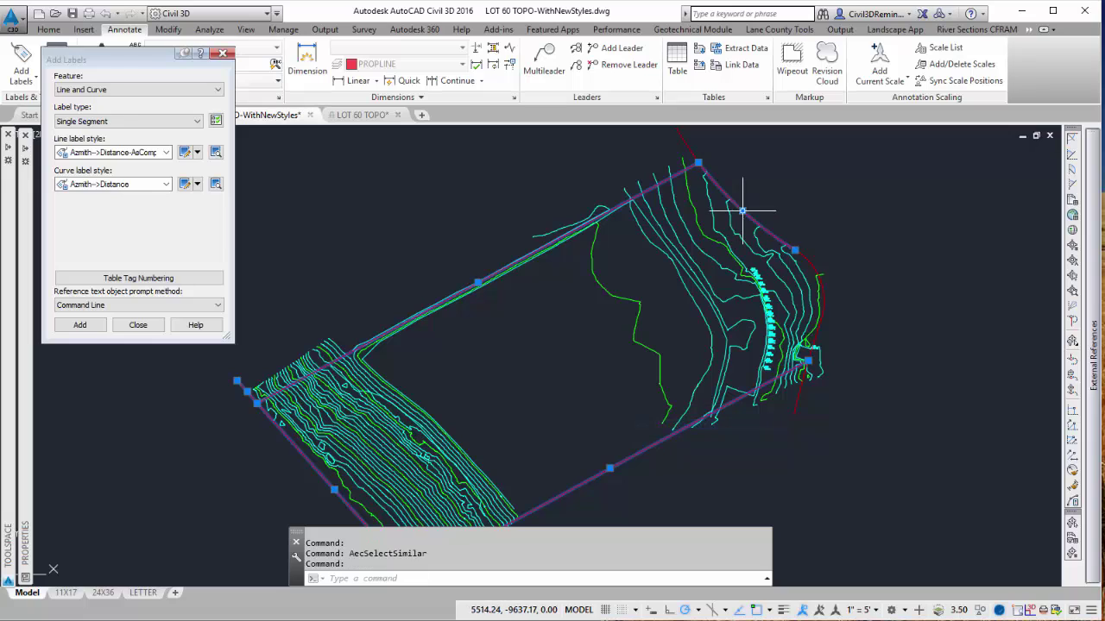
{"action": "left_click", "coordinate": [736, 206]}
{"action": "right_click", "coordinate": [745, 201]}
{"action": "left_click", "coordinate": [774, 398]}
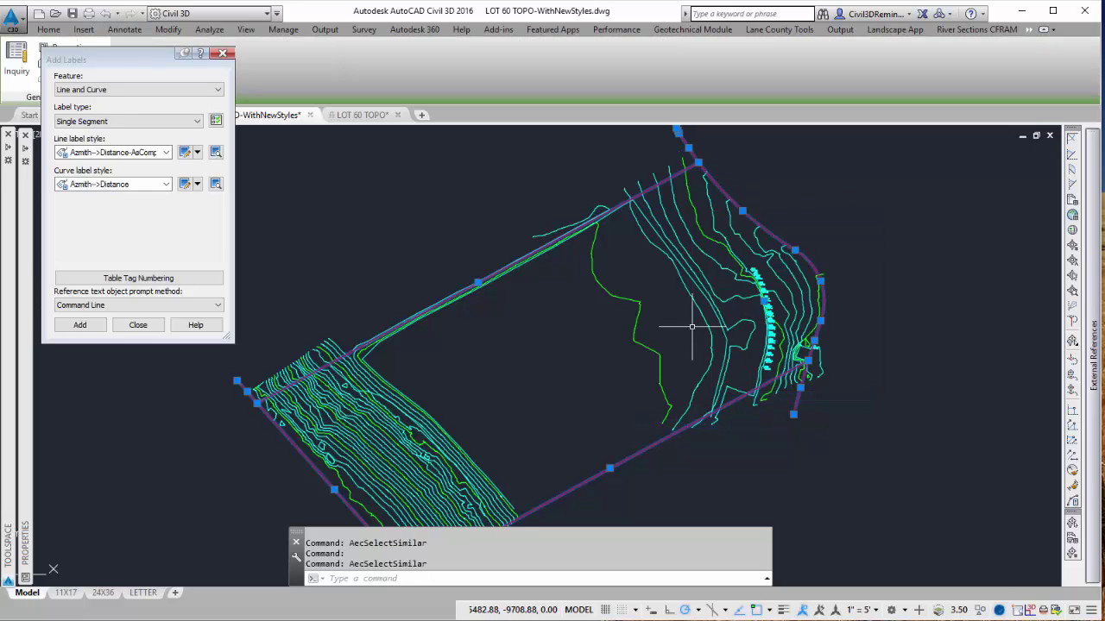
Step: Isolate the selected property lines so contours and other linework are hidden
{"action": "right_click", "coordinate": [547, 283]}
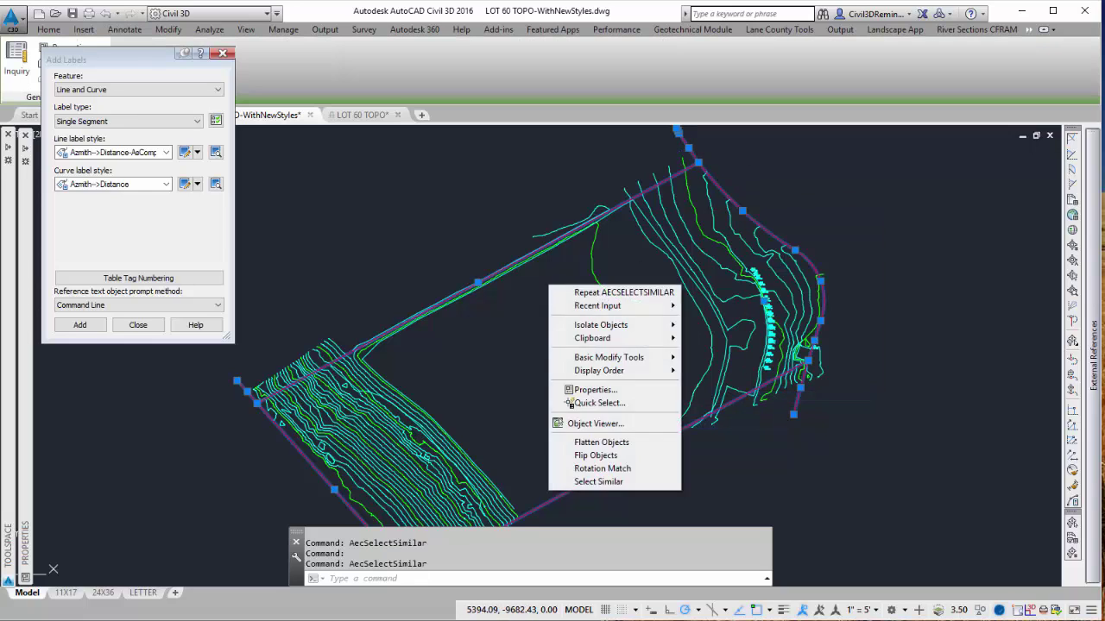
{"action": "mouse_move", "coordinate": [606, 328]}
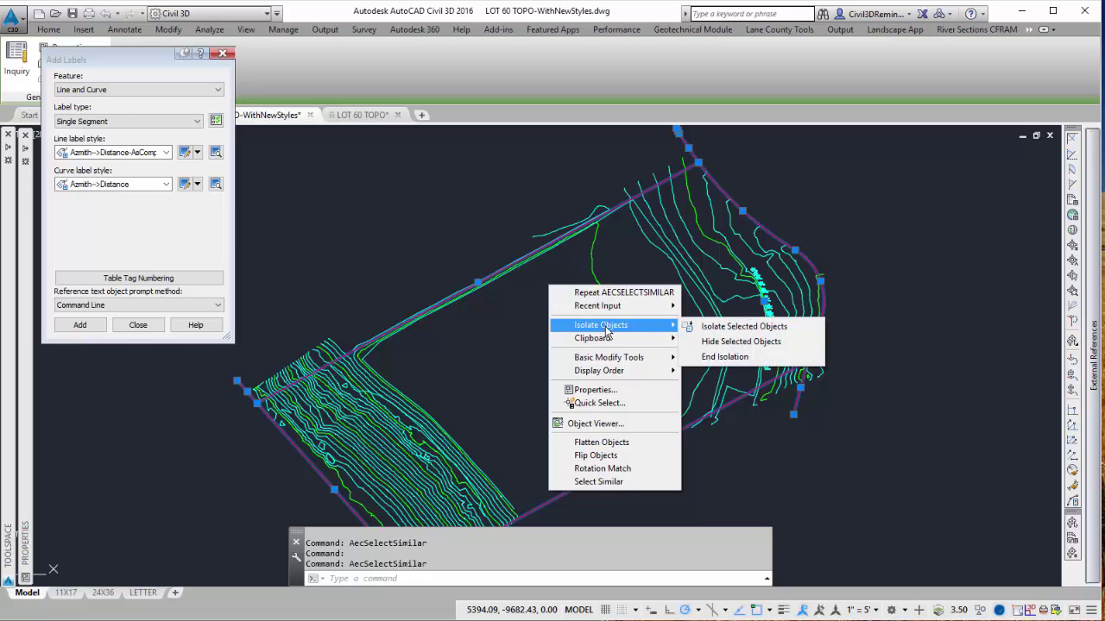
{"action": "left_click", "coordinate": [737, 327]}
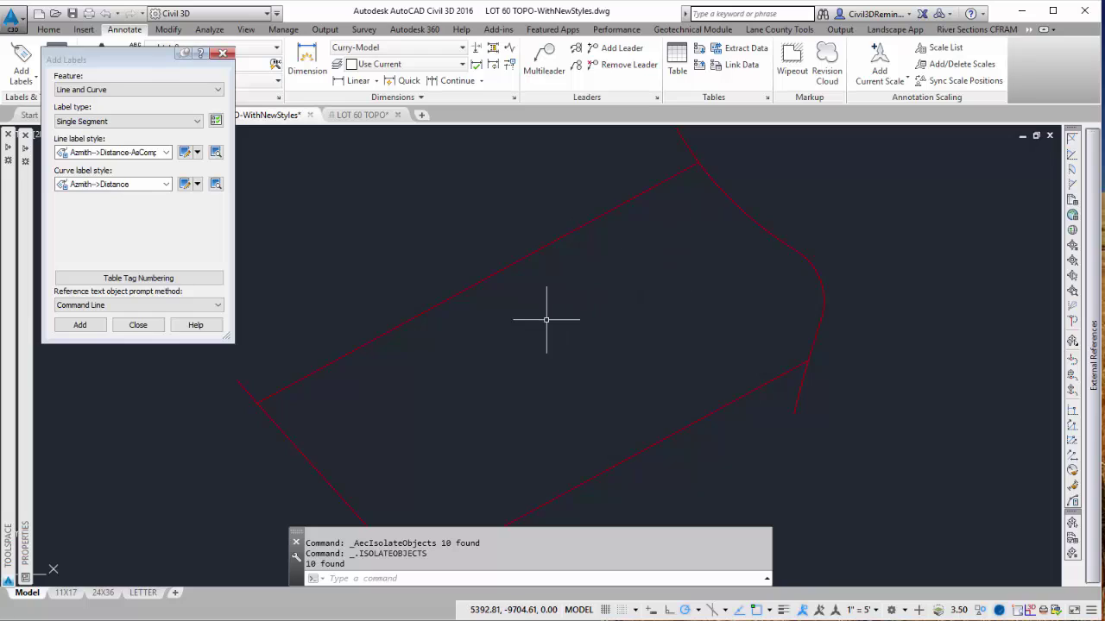
Step: Add segment labels to the lower, left and upper-right lot lines and the right curve
{"action": "left_click", "coordinate": [86, 326]}
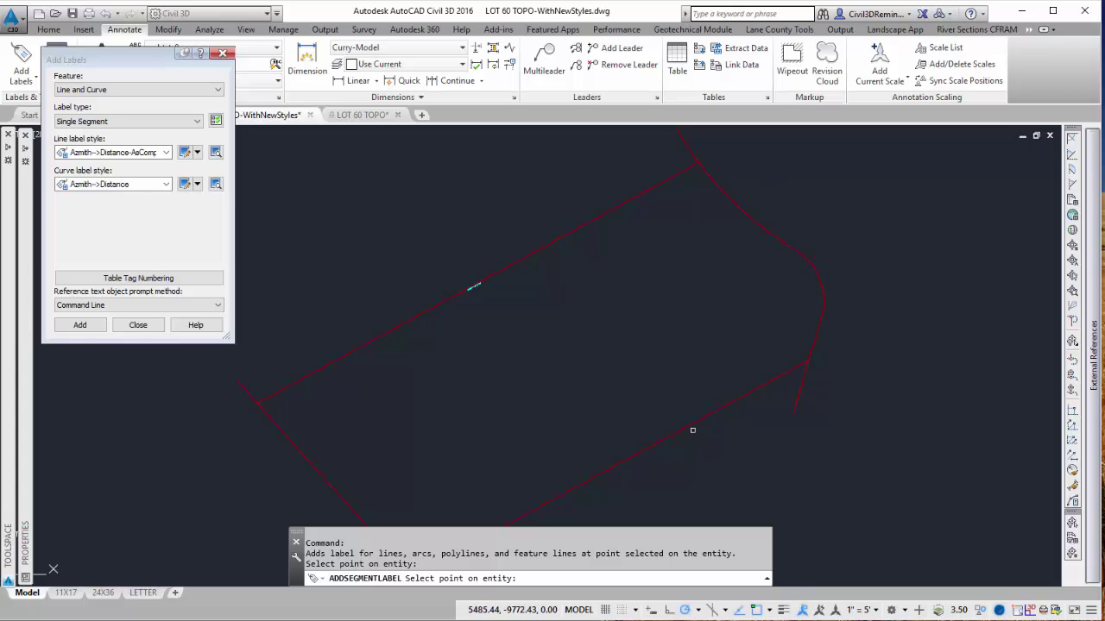
{"action": "left_click", "coordinate": [636, 457]}
{"action": "middle_click_drag", "start_coordinate": [462, 519], "coordinate": [570, 420]}
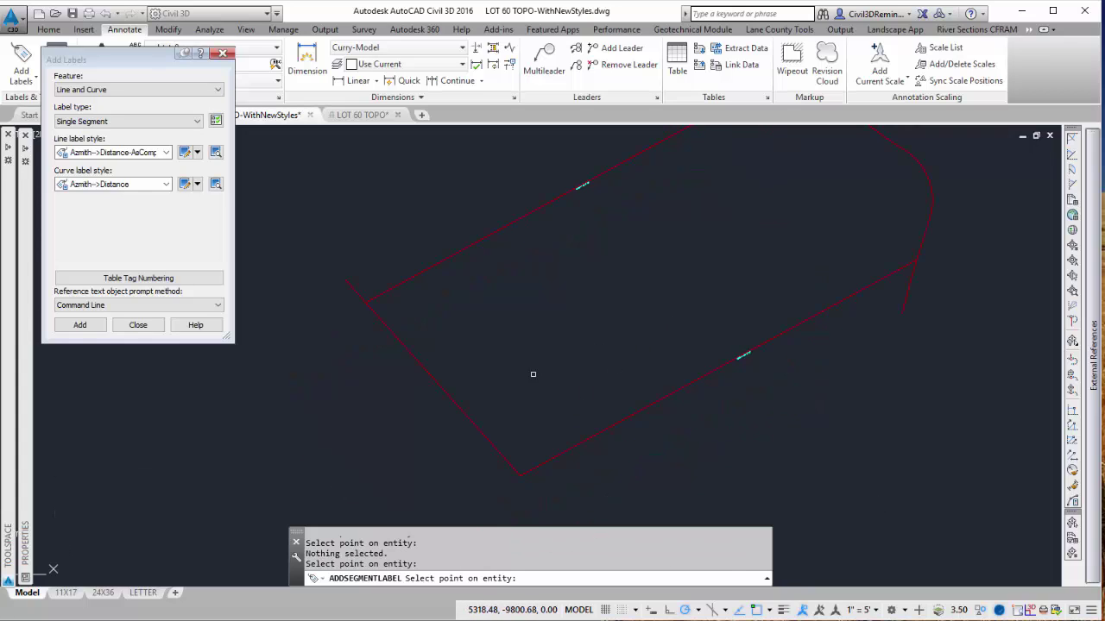
{"action": "left_click", "coordinate": [443, 391]}
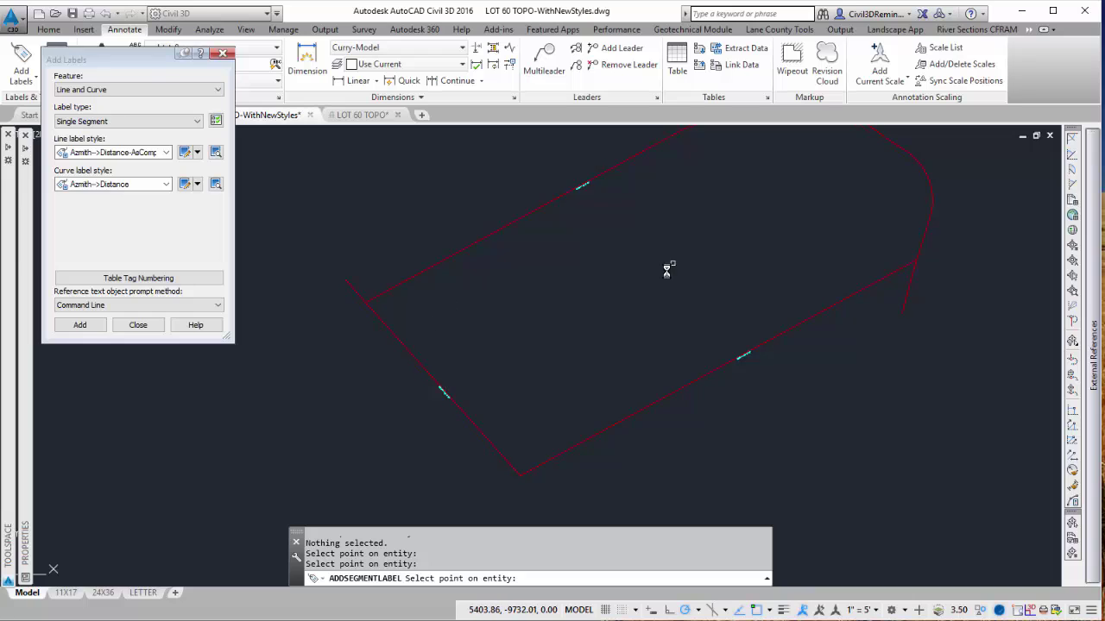
{"action": "middle_click_drag", "start_coordinate": [668, 267], "coordinate": [549, 378]}
{"action": "scroll", "coordinate": [725, 252], "scroll_direction": "up", "scroll_amount": 2}
{"action": "left_click", "coordinate": [736, 172]}
{"action": "scroll", "coordinate": [811, 246], "scroll_direction": "down", "scroll_amount": 2}
{"action": "left_click", "coordinate": [847, 281]}
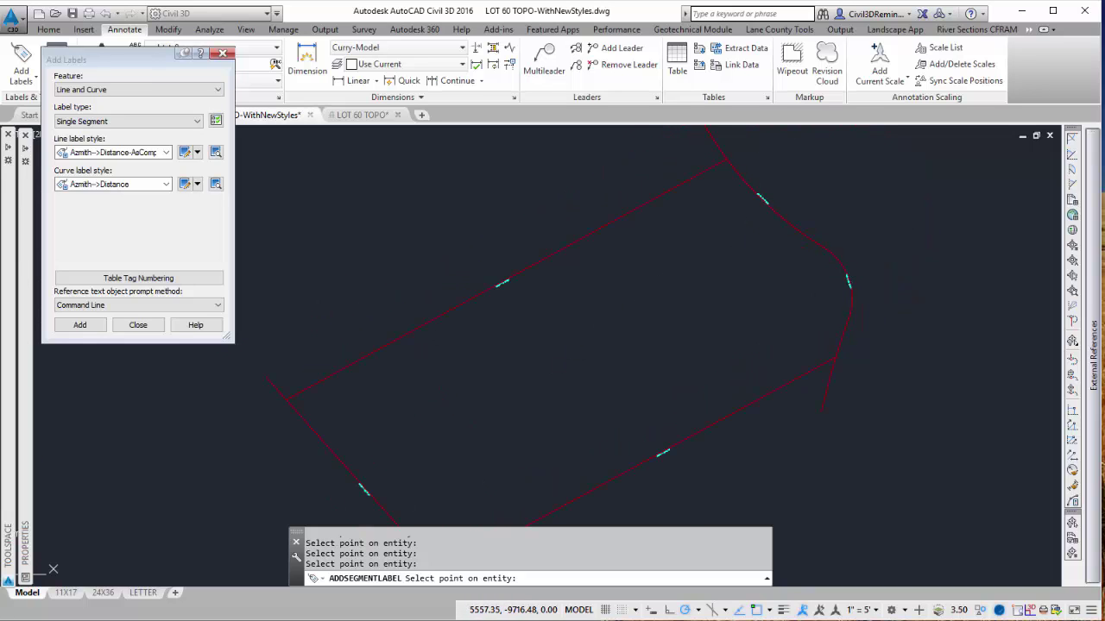
{"action": "left_click", "coordinate": [841, 337]}
{"action": "key", "text": "Escape"}
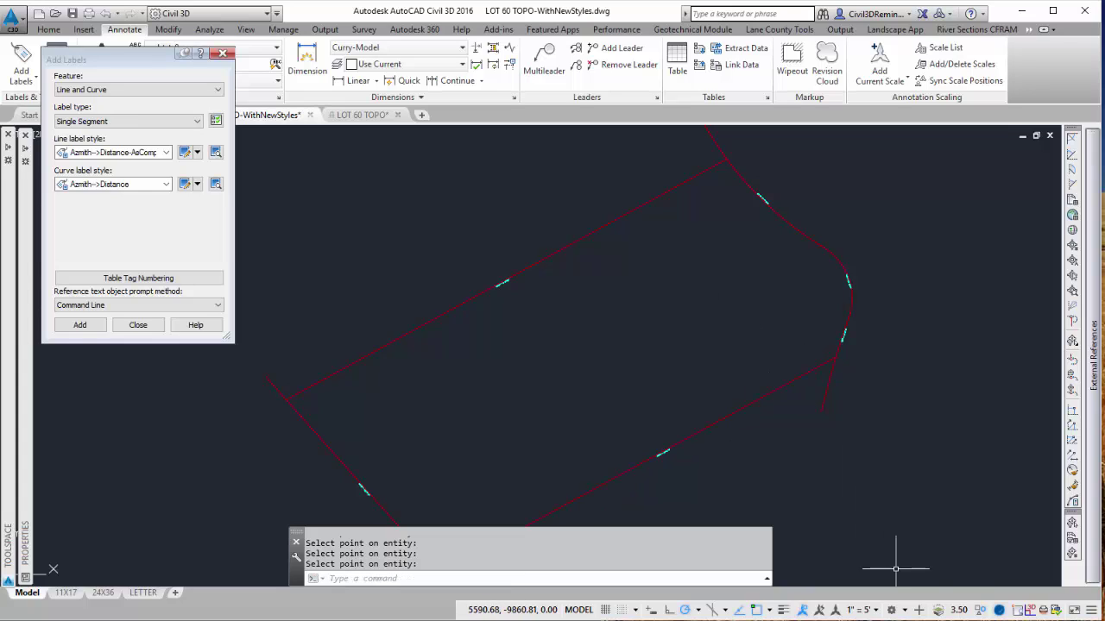
Step: Set the annotation scale to 1" = 20'
{"action": "left_click", "coordinate": [873, 611]}
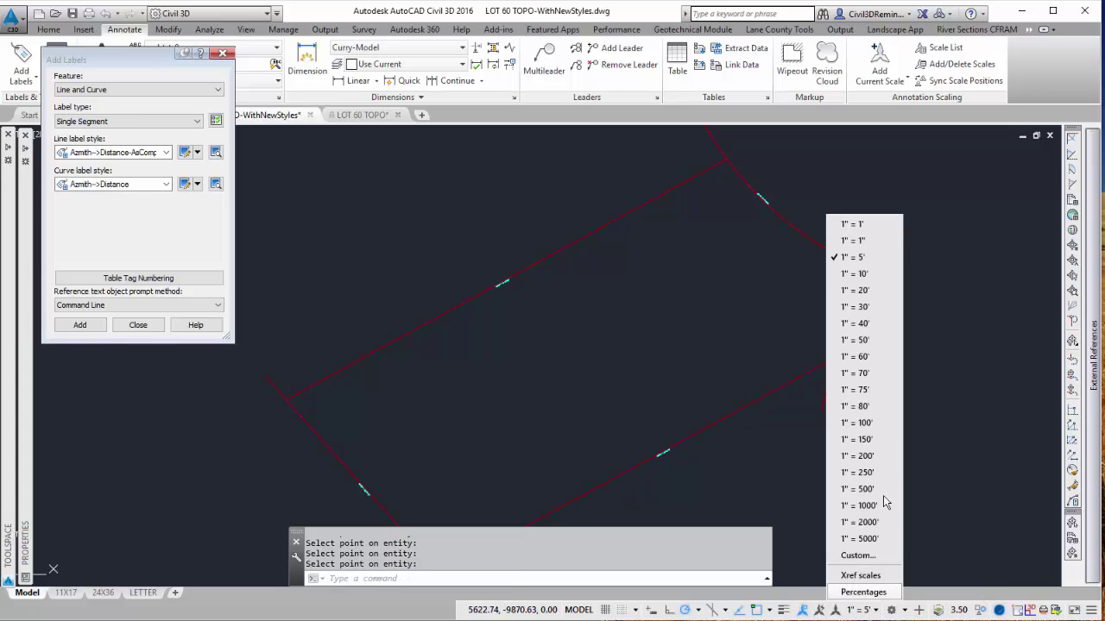
{"action": "left_click", "coordinate": [866, 293]}
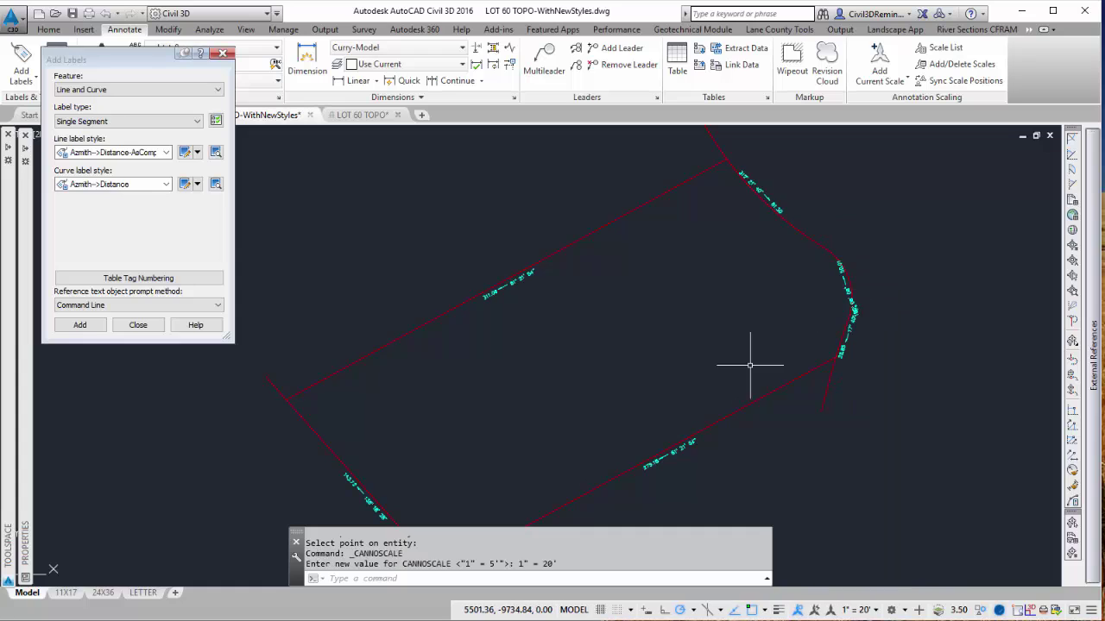
{"action": "scroll", "coordinate": [863, 281], "scroll_direction": "up", "scroll_amount": 5}
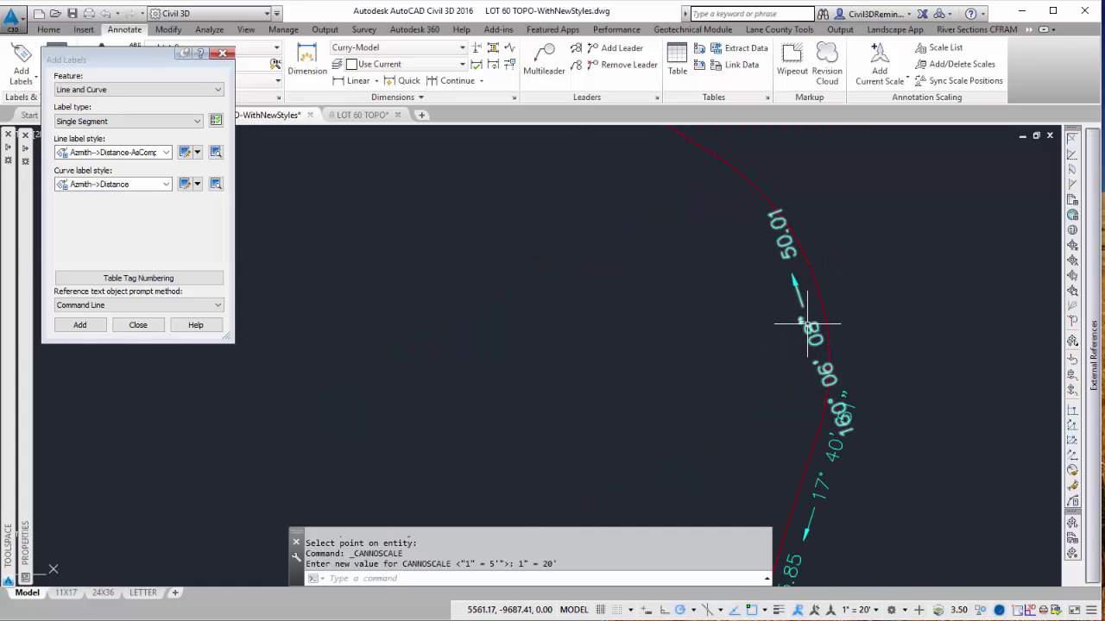
Step: Grip-stretch the 50.01 / 160° 06' 08" label clear of the arc onto a leader
{"action": "left_click", "coordinate": [806, 292]}
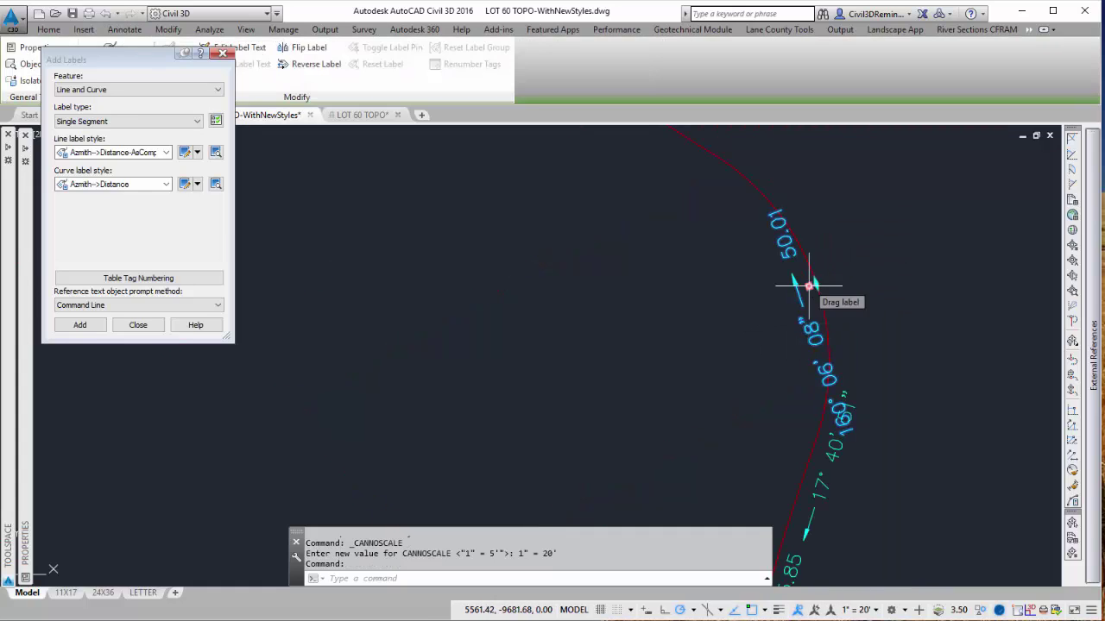
{"action": "left_click", "coordinate": [812, 285]}
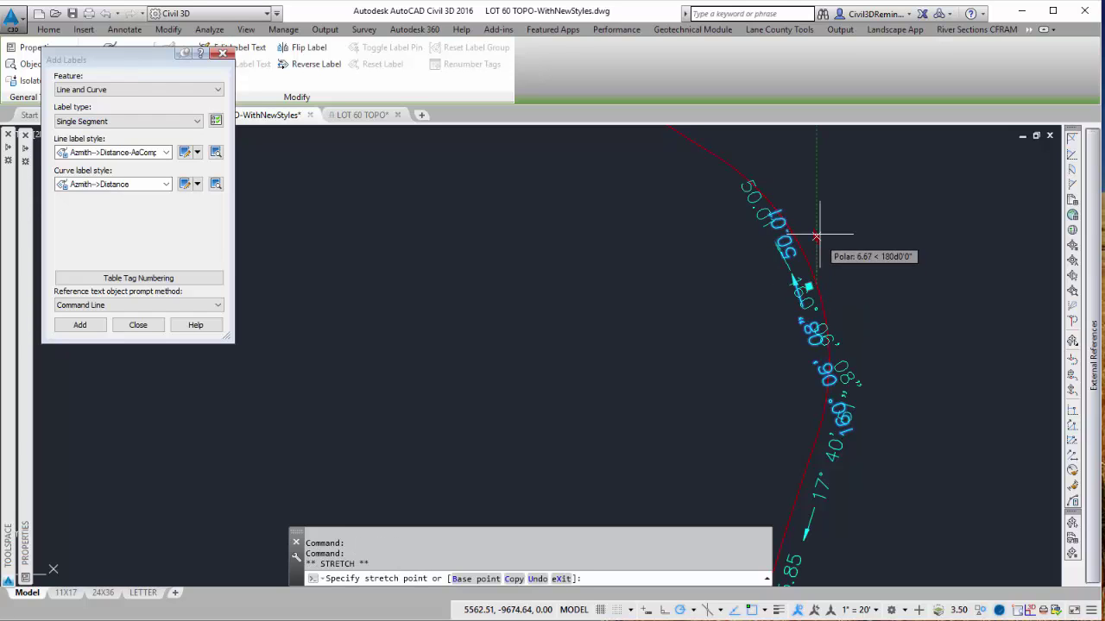
{"action": "left_click", "coordinate": [787, 198]}
{"action": "left_click", "coordinate": [775, 216]}
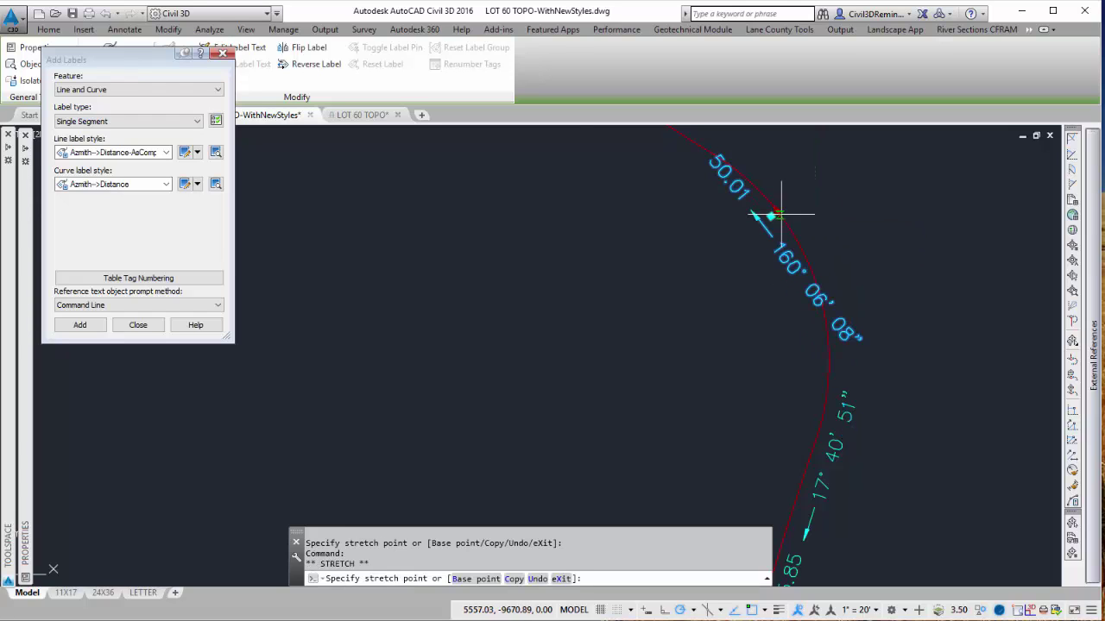
{"action": "left_click", "coordinate": [813, 258]}
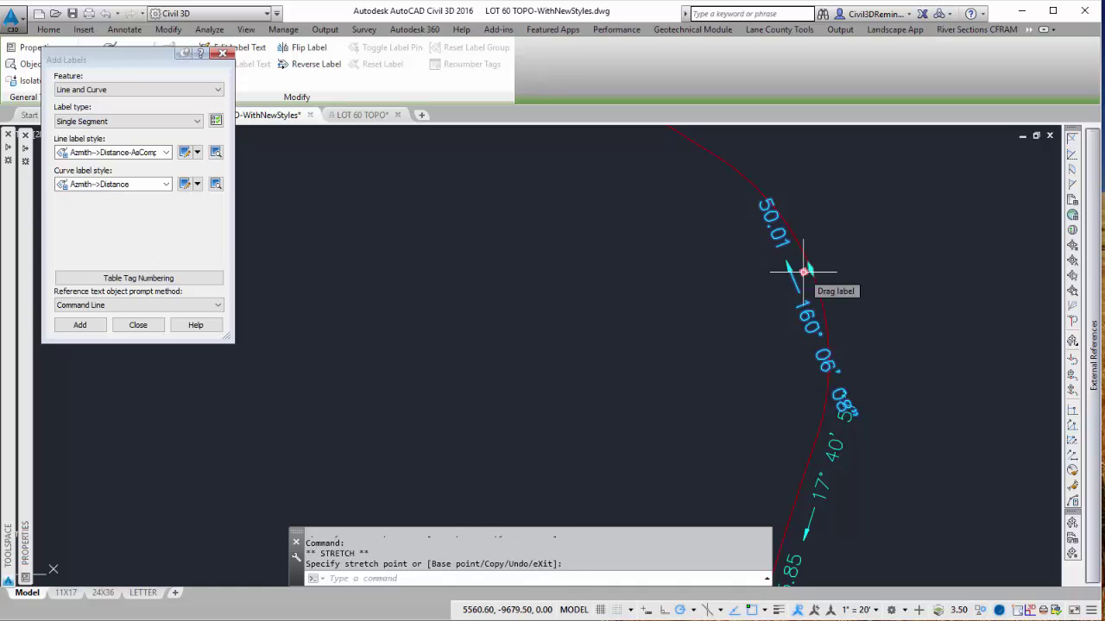
{"action": "left_click", "coordinate": [811, 266]}
{"action": "left_click", "coordinate": [866, 227]}
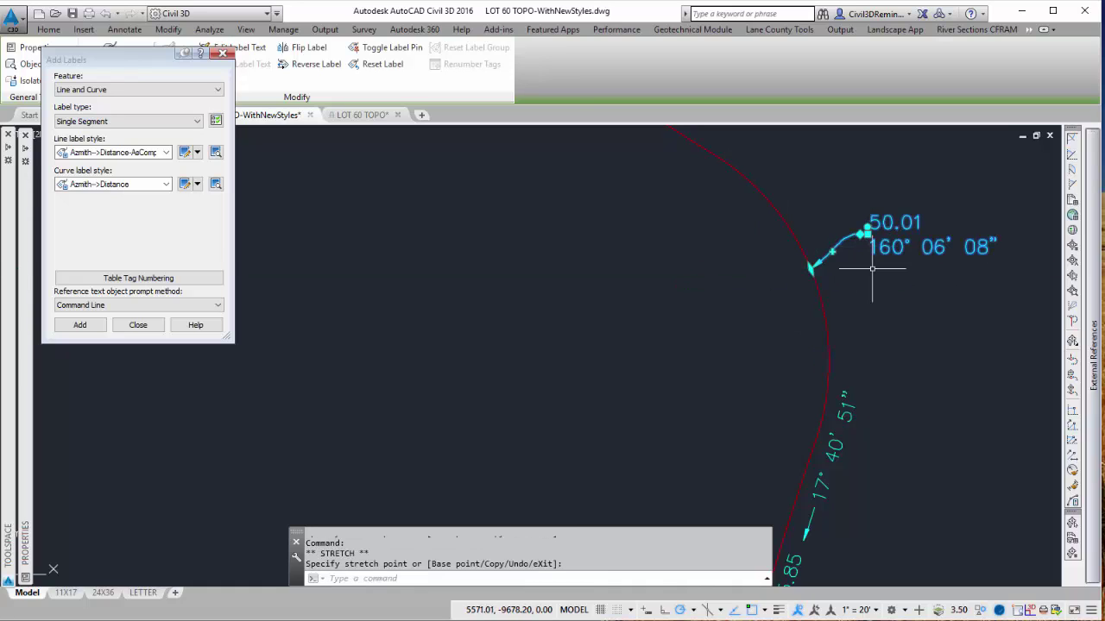
{"action": "scroll", "coordinate": [716, 276], "scroll_direction": "down", "scroll_amount": 2}
{"action": "middle_click_drag", "start_coordinate": [715, 276], "coordinate": [752, 402]}
{"action": "scroll", "coordinate": [767, 324], "scroll_direction": "up", "scroll_amount": 2}
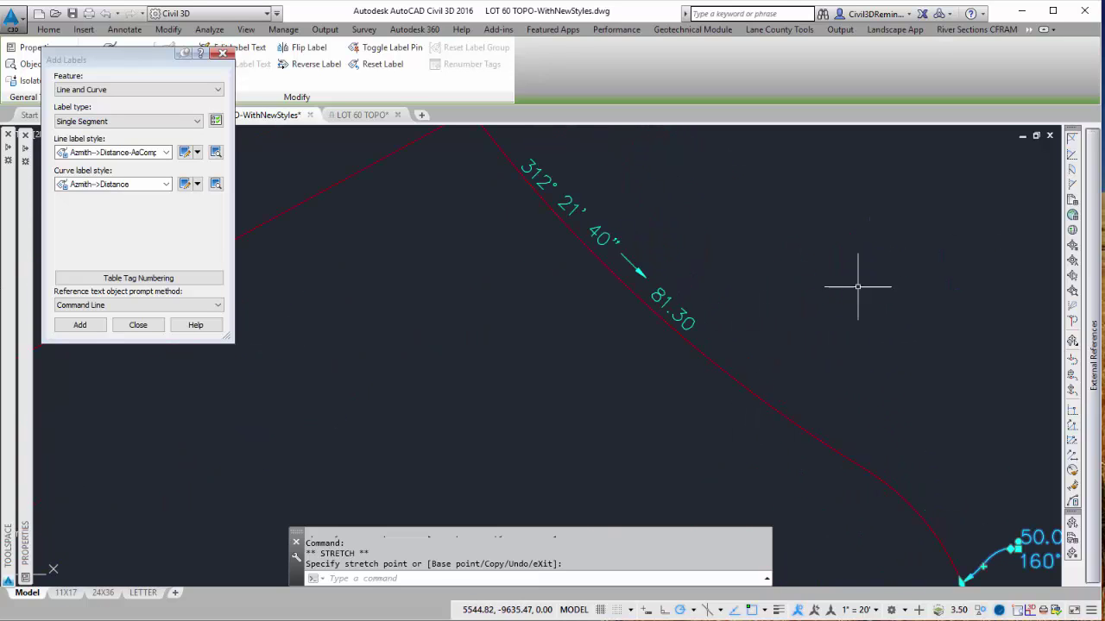
Step: Switch the curve label style to Radius-End and label the first arc's radius
{"action": "scroll", "coordinate": [768, 377], "scroll_direction": "down", "scroll_amount": 2}
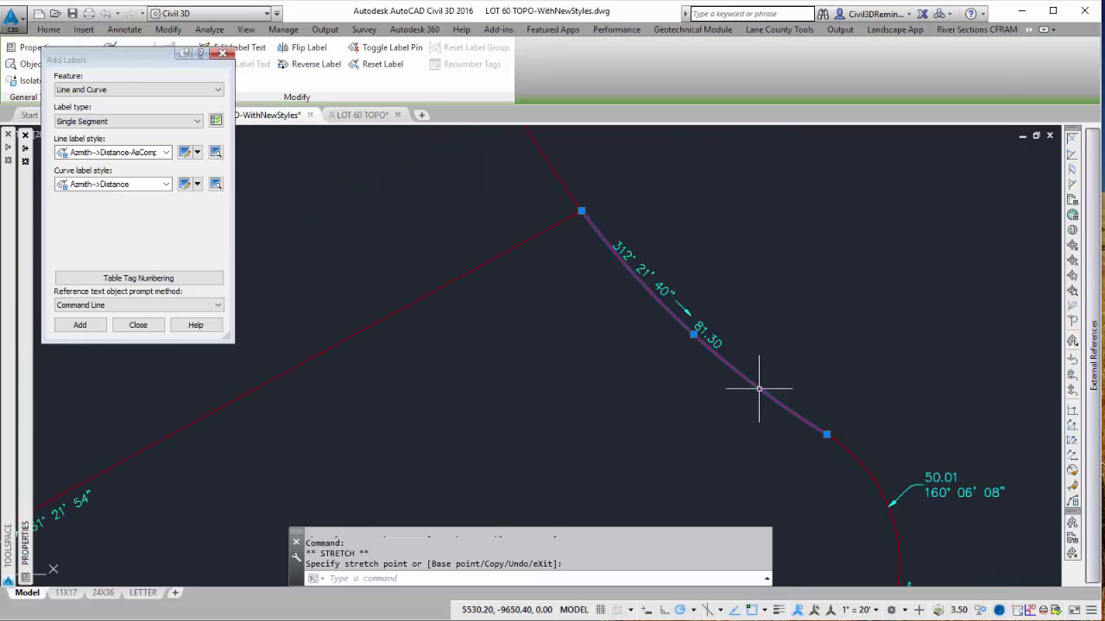
{"action": "left_click", "coordinate": [760, 382]}
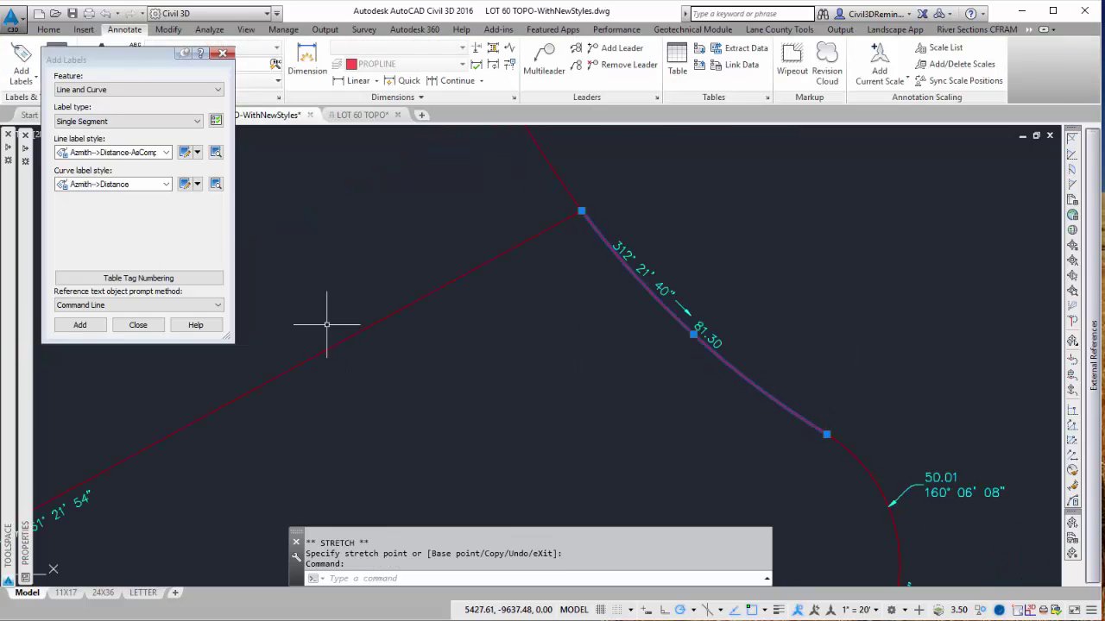
{"action": "left_click", "coordinate": [128, 193]}
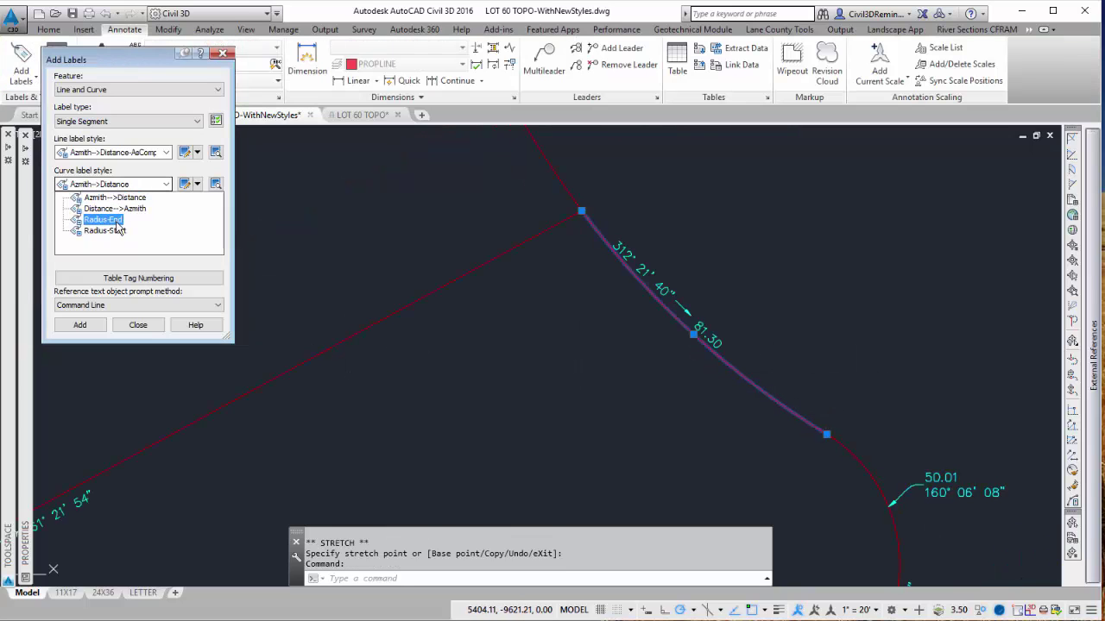
{"action": "left_click", "coordinate": [103, 221]}
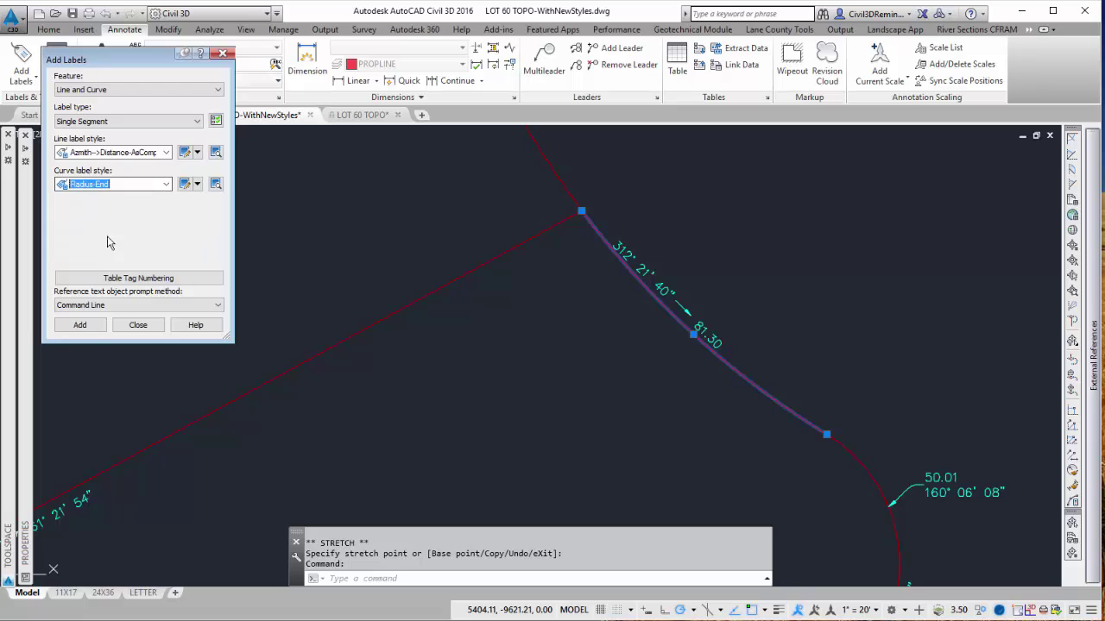
{"action": "left_click", "coordinate": [80, 325]}
{"action": "left_click", "coordinate": [733, 371]}
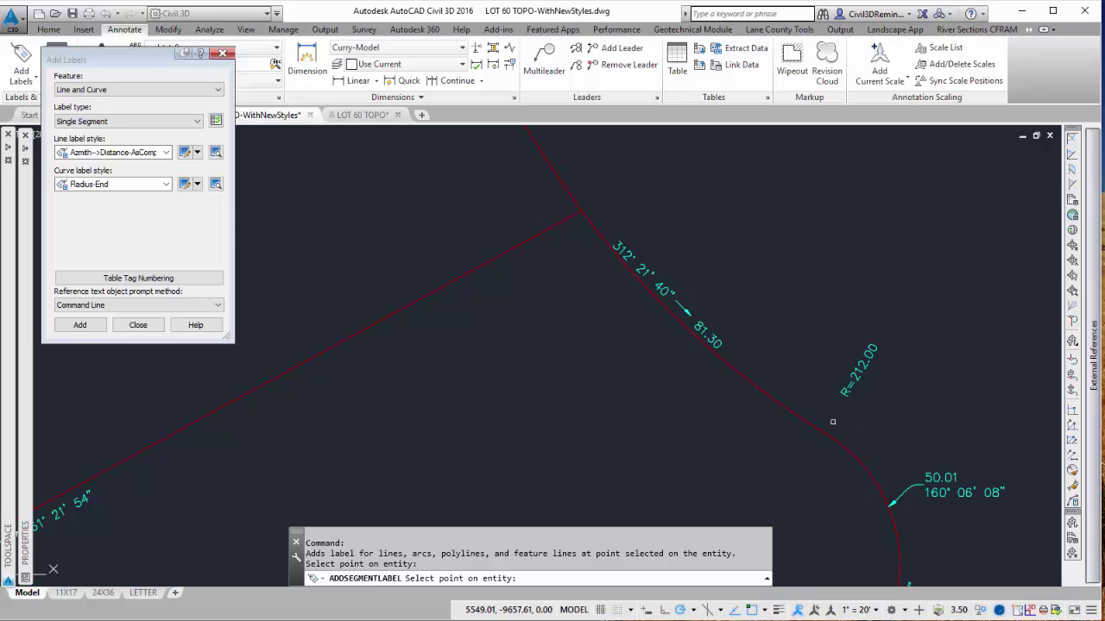
Step: Switch to Radius-Start and add radius labels to the arc and the small curve
{"action": "left_click", "coordinate": [99, 183]}
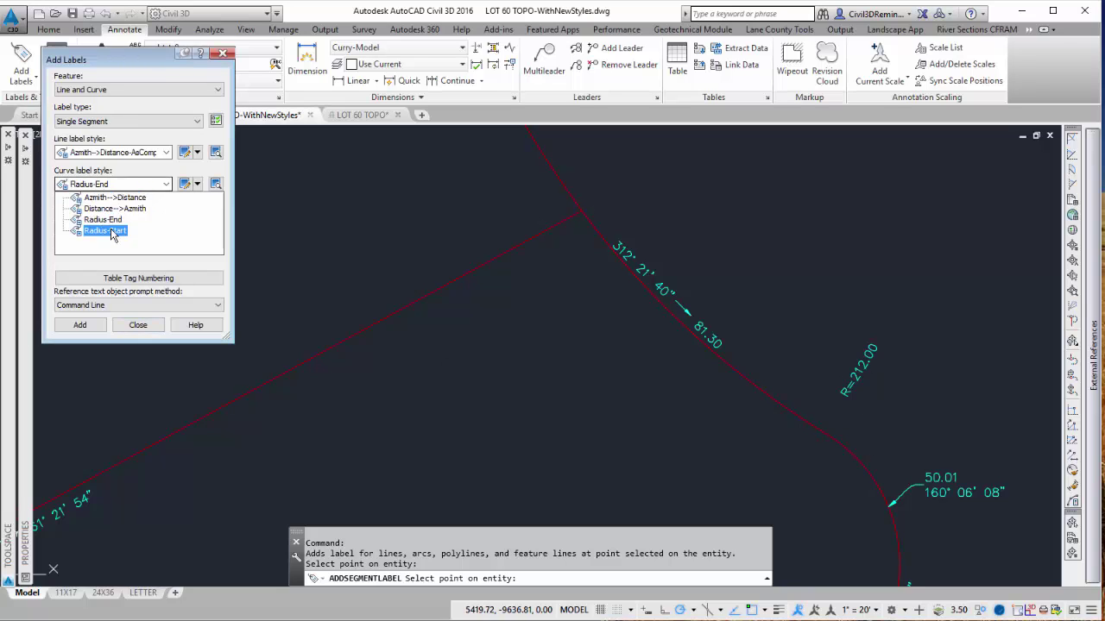
{"action": "left_click", "coordinate": [91, 235]}
{"action": "left_click", "coordinate": [603, 238]}
{"action": "middle_click_drag", "start_coordinate": [748, 396], "coordinate": [530, 266]}
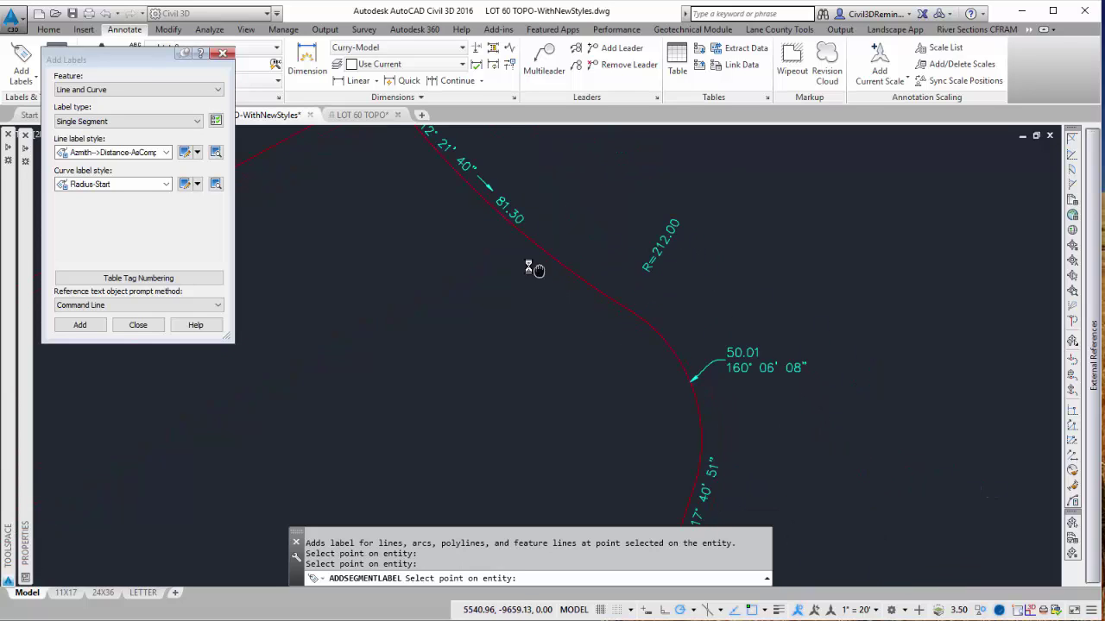
{"action": "left_click", "coordinate": [674, 358]}
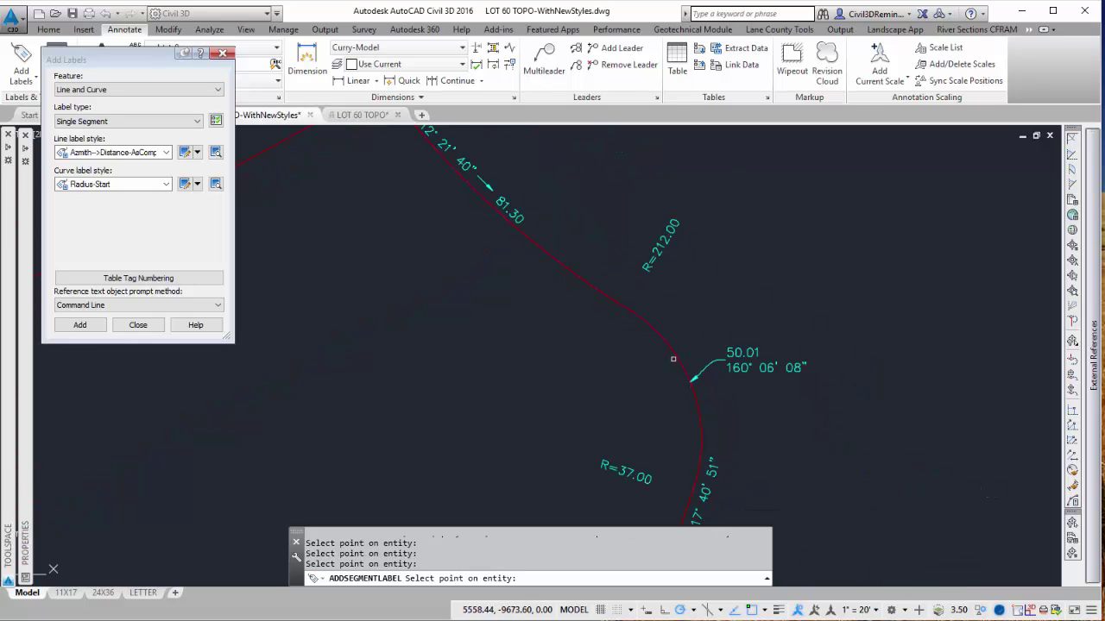
{"action": "middle_click_drag", "start_coordinate": [697, 459], "coordinate": [731, 364]}
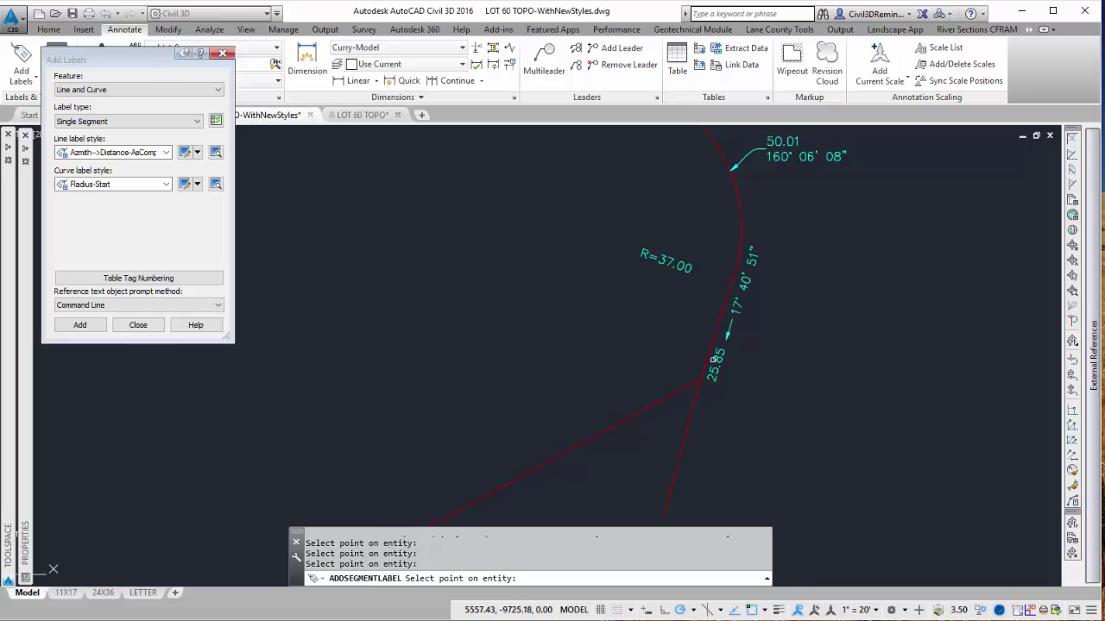
{"action": "scroll", "coordinate": [713, 360], "scroll_direction": "down", "scroll_amount": 2}
{"action": "key", "text": "Escape"}
{"action": "scroll", "coordinate": [826, 256], "scroll_direction": "down", "scroll_amount": 2}
{"action": "middle_click_drag", "start_coordinate": [591, 368], "coordinate": [638, 313]}
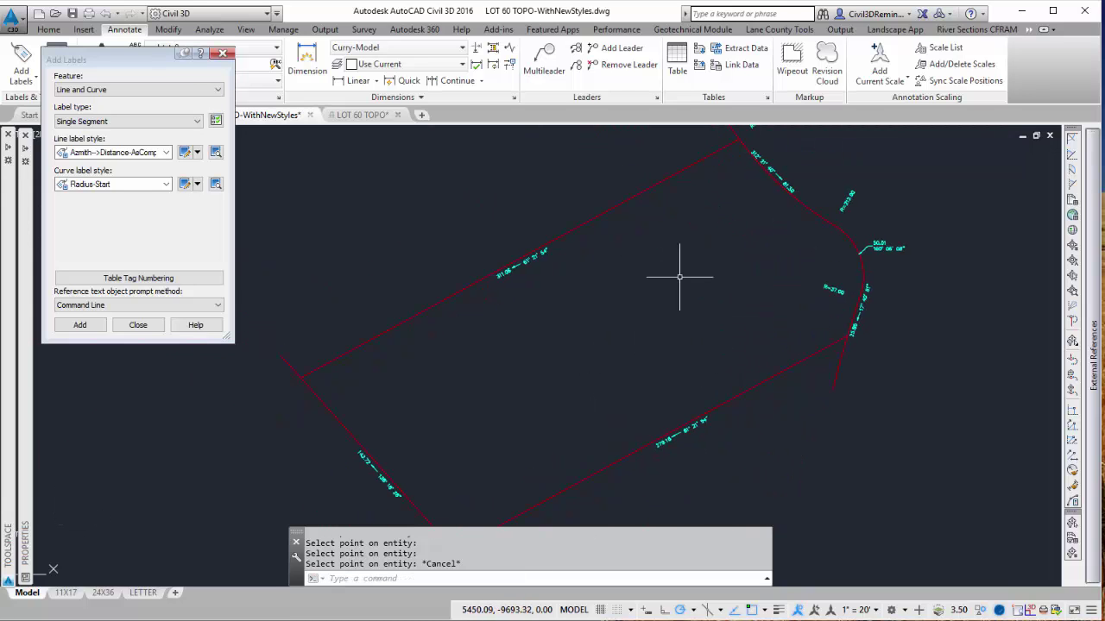
Step: Stretch the 311.06 / 61° 21' 54" label above its property line and adjust its leader grip
{"action": "left_click", "coordinate": [509, 257]}
{"action": "scroll", "coordinate": [510, 256], "scroll_direction": "up", "scroll_amount": 3}
{"action": "left_click", "coordinate": [526, 287]}
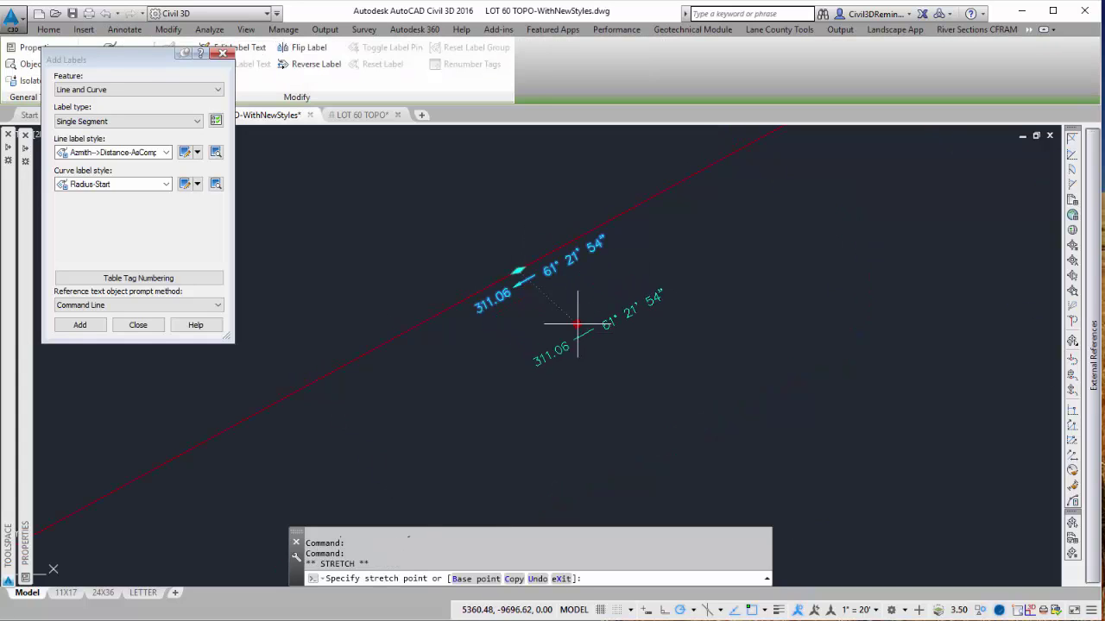
{"action": "left_click", "coordinate": [493, 247]}
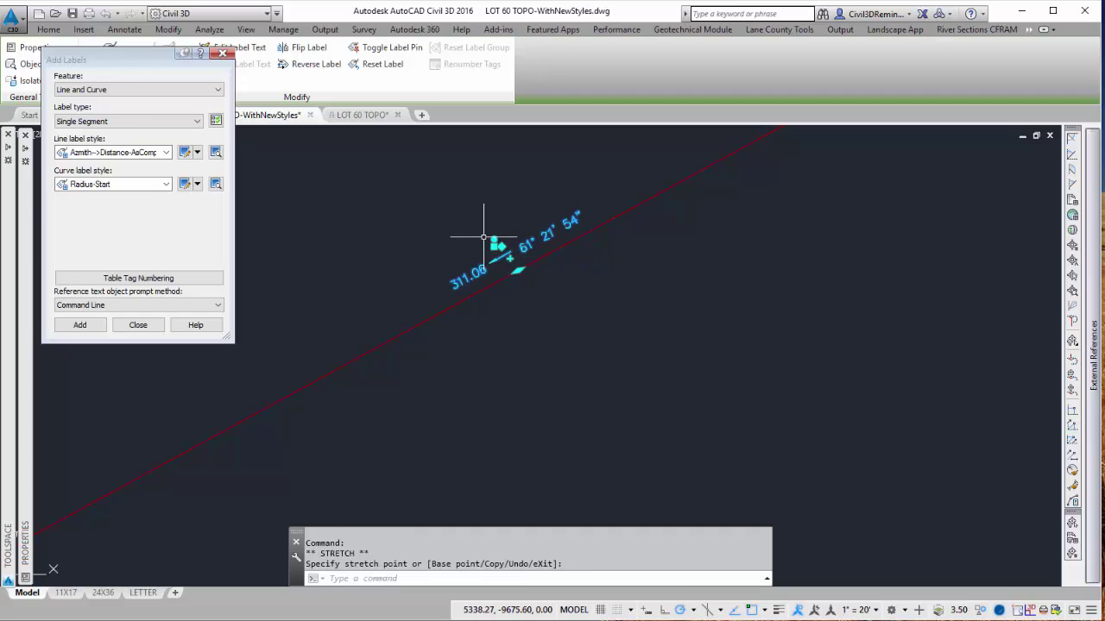
{"action": "scroll", "coordinate": [493, 308], "scroll_direction": "down", "scroll_amount": 3}
{"action": "scroll", "coordinate": [480, 261], "scroll_direction": "up", "scroll_amount": 4}
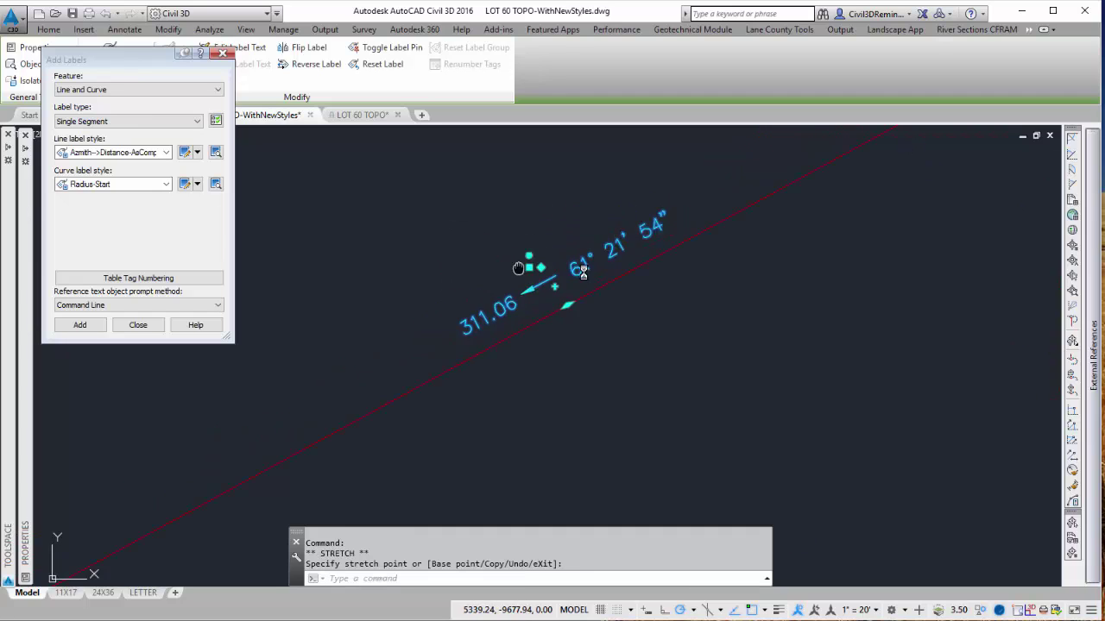
{"action": "middle_click_drag", "start_coordinate": [480, 261], "coordinate": [586, 270]}
{"action": "left_click", "coordinate": [562, 235]}
{"action": "left_click", "coordinate": [593, 266]}
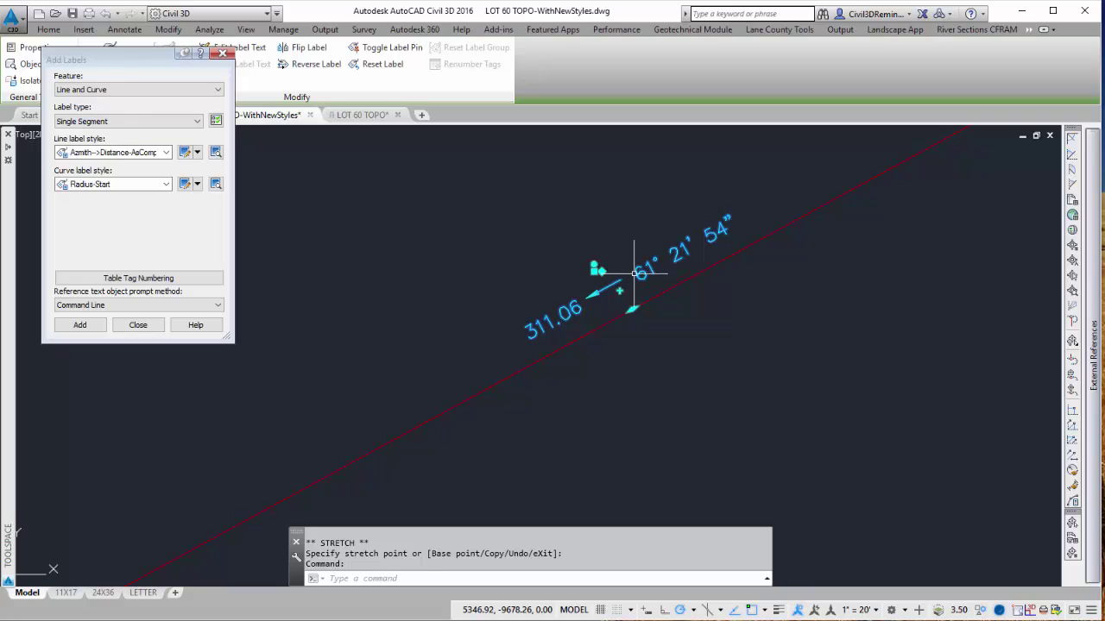
Step: Change the 311.06 label's line label style to Azmith-->Distance in Properties, then grip it to reposition
{"action": "double_click", "coordinate": [634, 273]}
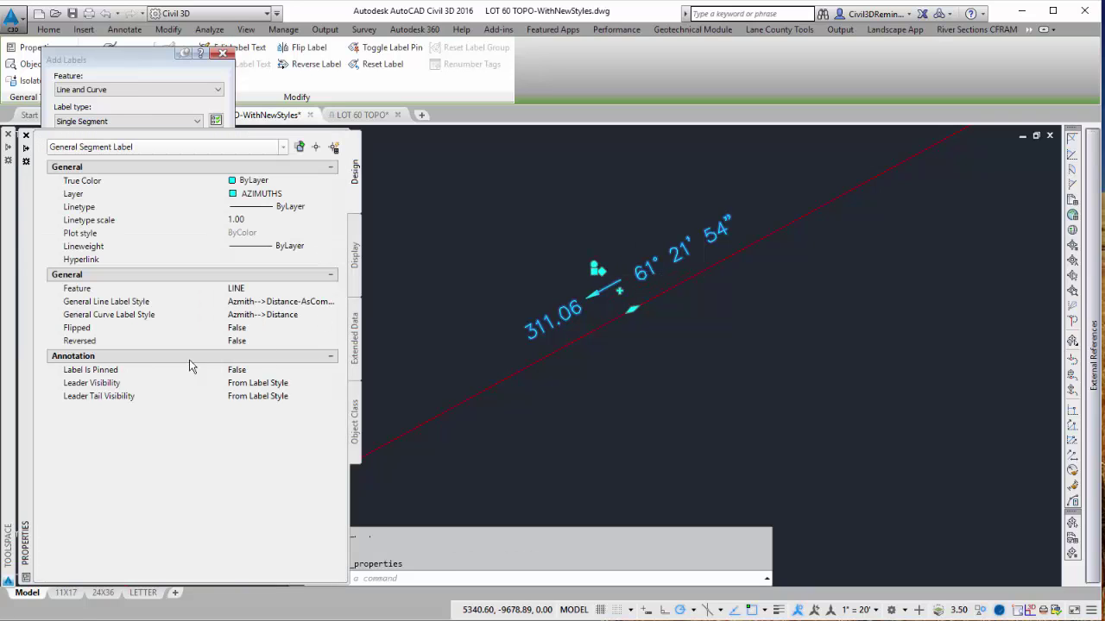
{"action": "left_click", "coordinate": [148, 302]}
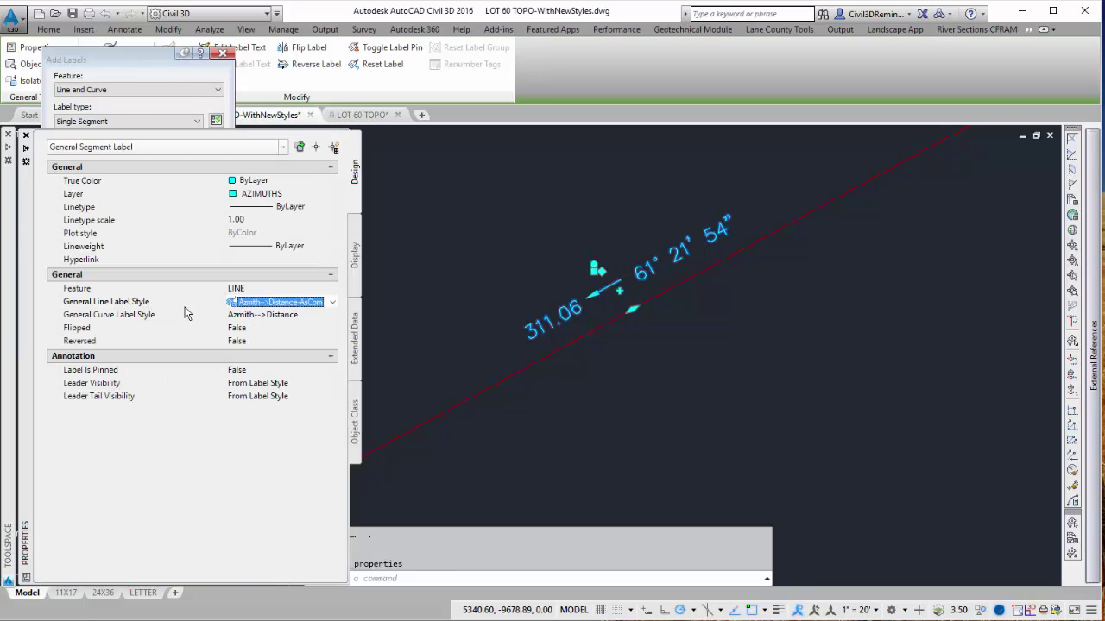
{"action": "left_click", "coordinate": [200, 316]}
{"action": "left_click", "coordinate": [199, 305]}
{"action": "left_click", "coordinate": [332, 302]}
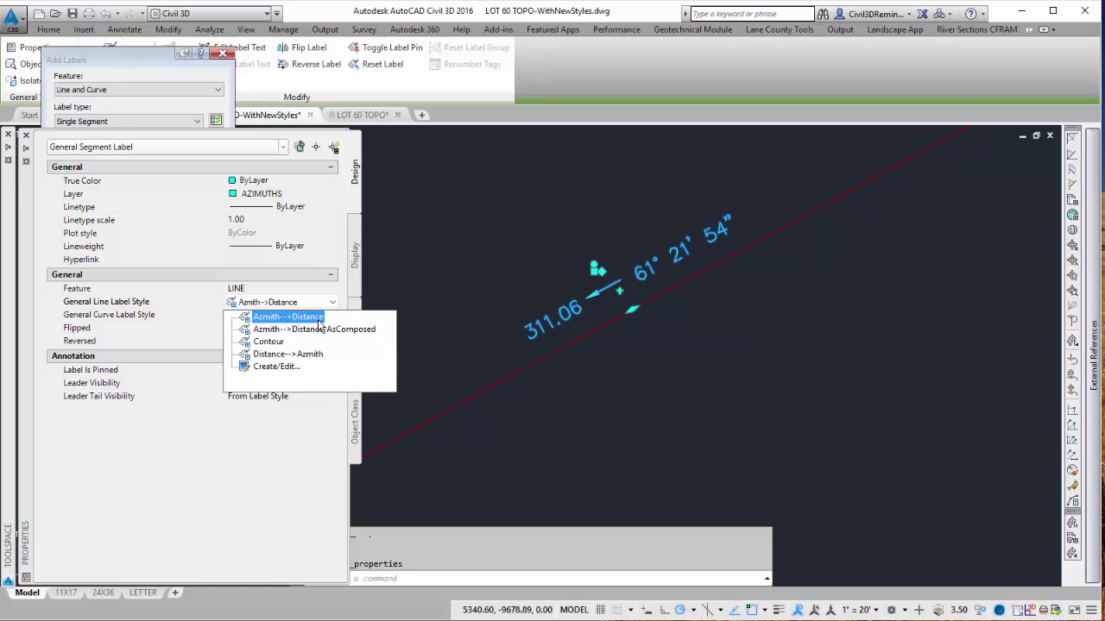
{"action": "left_click", "coordinate": [315, 329]}
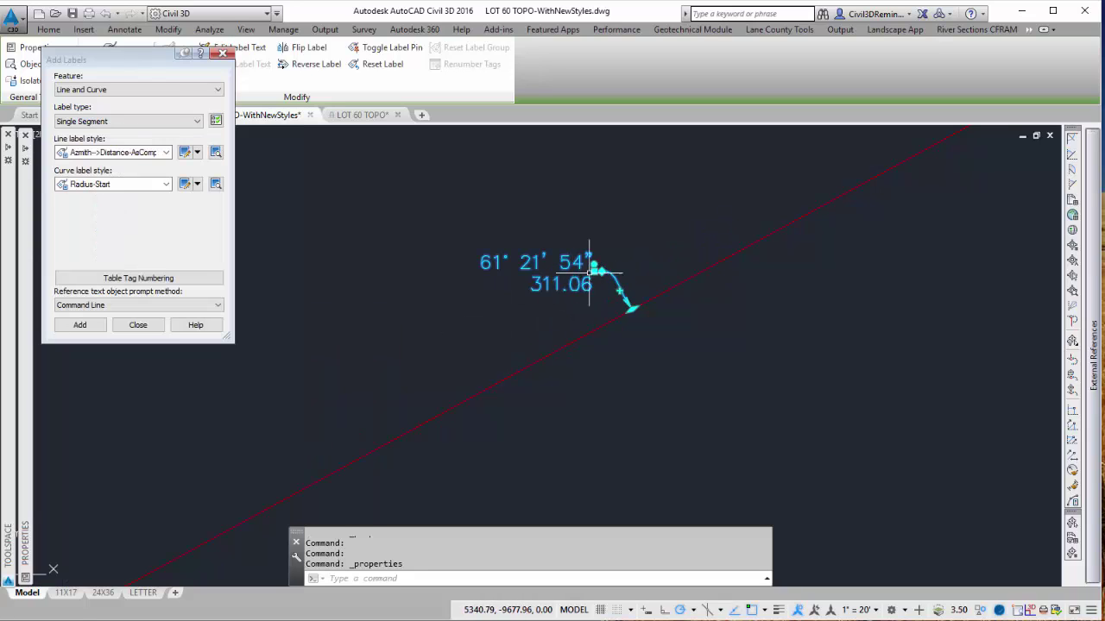
{"action": "left_click", "coordinate": [592, 271]}
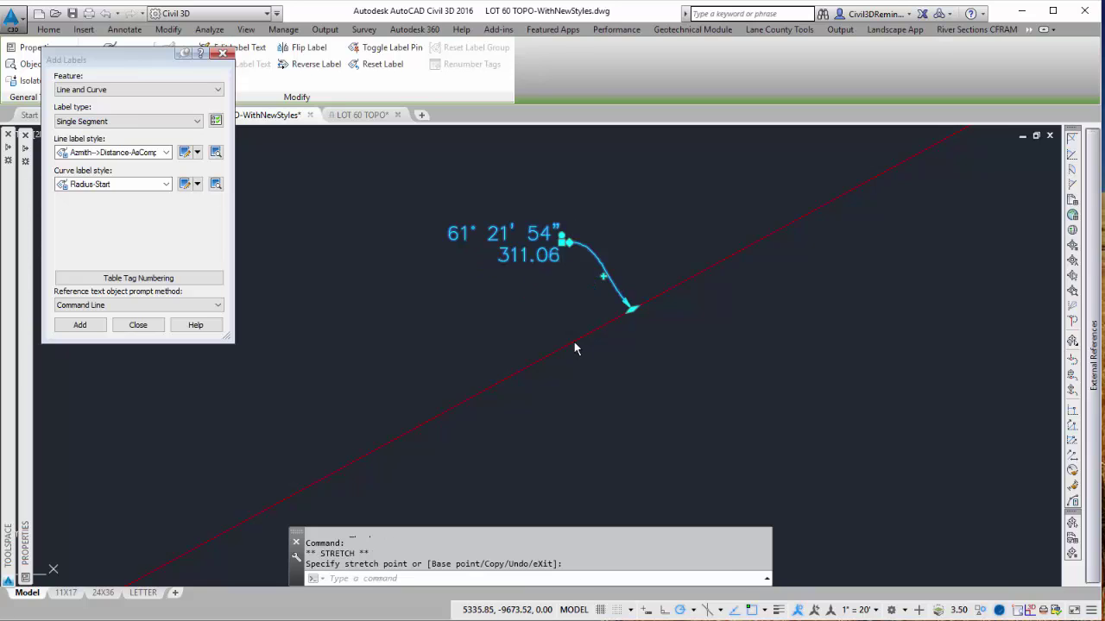